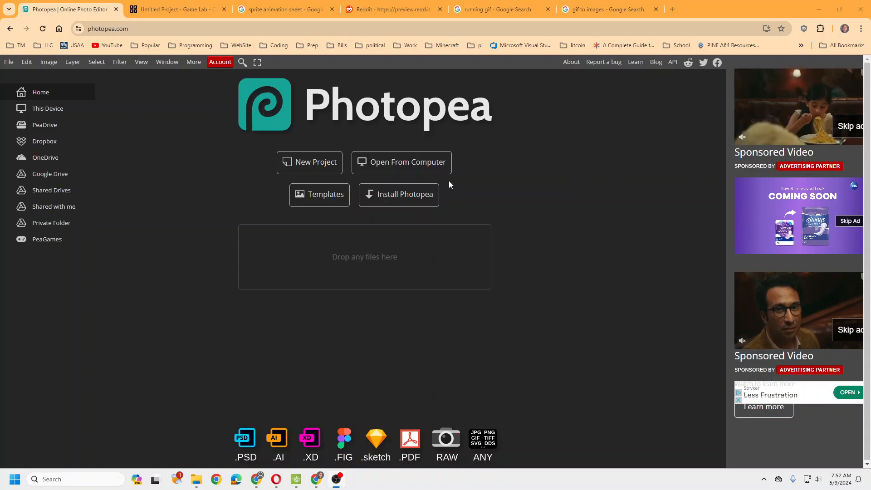
- Examine the empty Game Lab project and the open sprite animation sheet, running gif and gif to images search results for animation sources
left_click(203, 10)
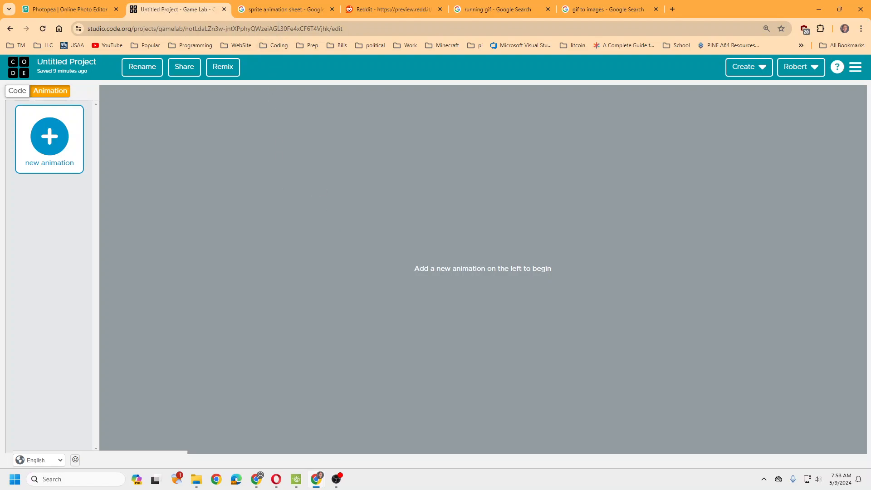
left_click(280, 10)
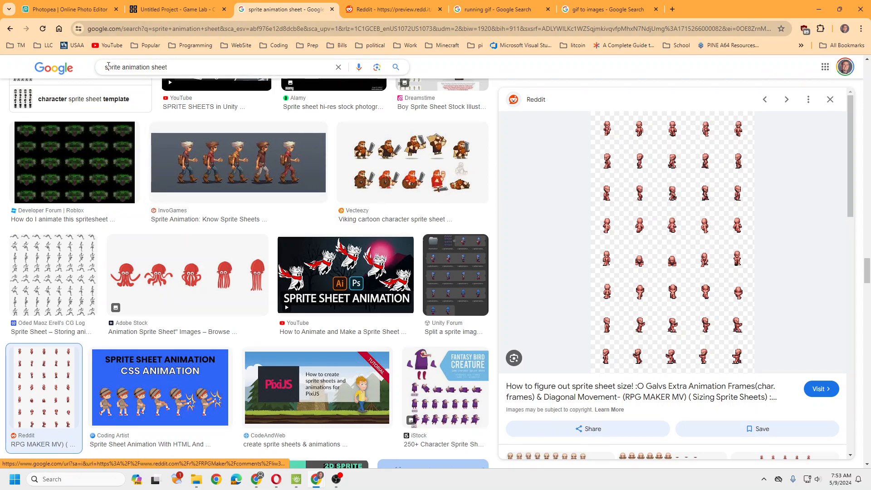
left_click_drag(174, 67, 96, 71)
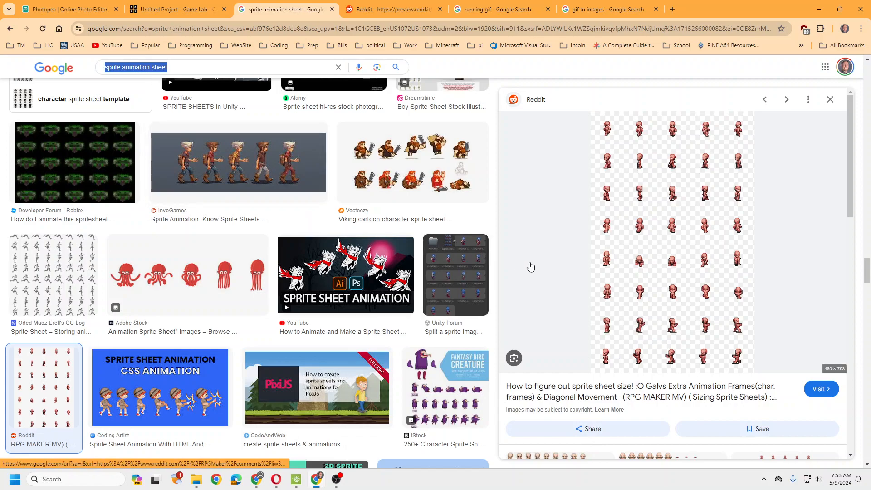
right_click(637, 228)
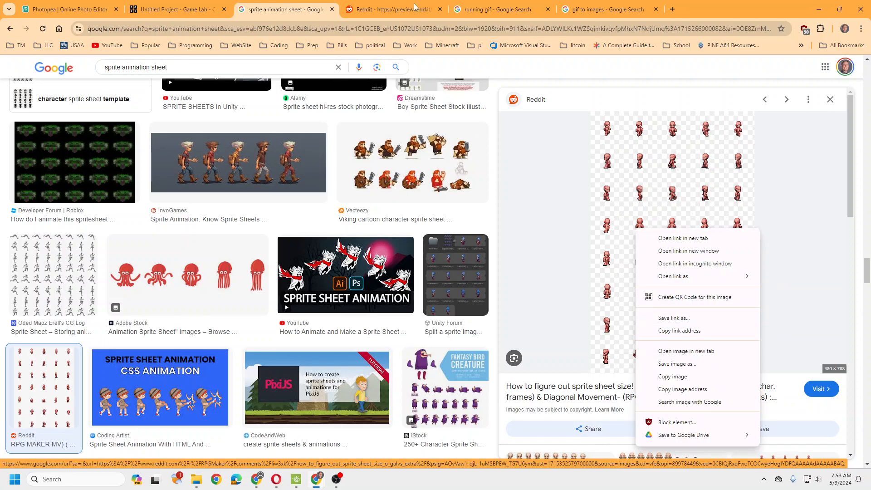
key("ctrl+Tab")
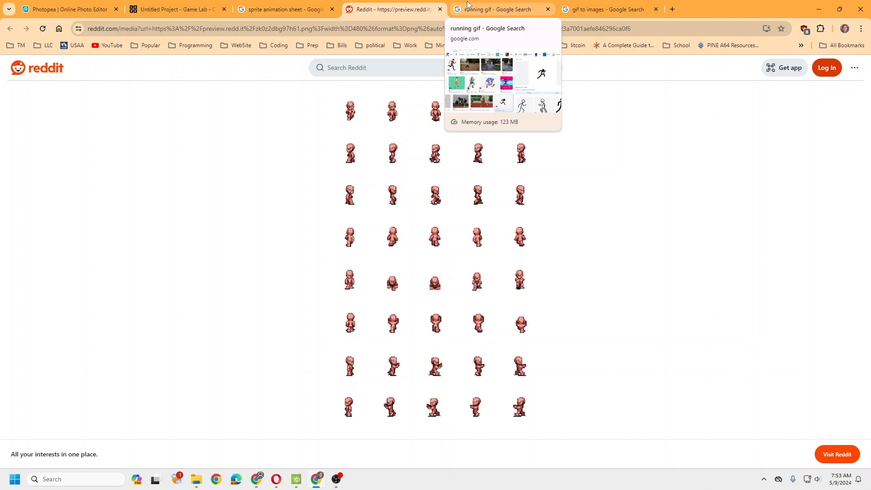
left_click(477, 4)
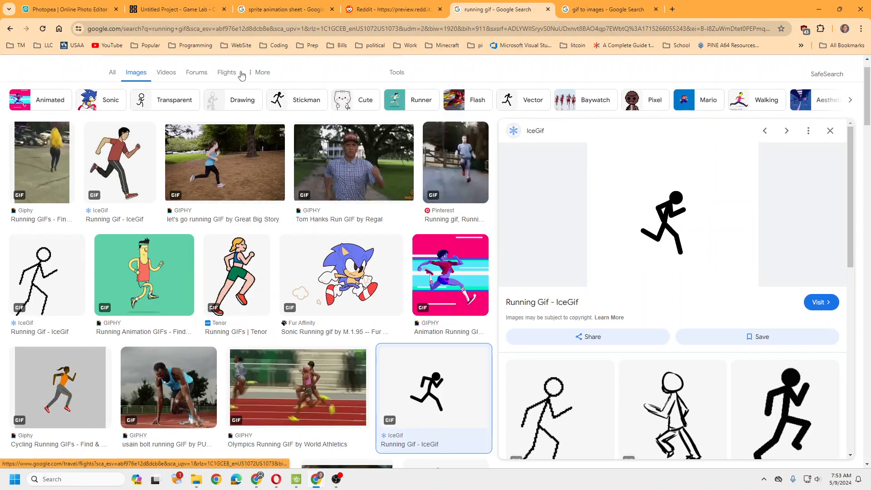
scroll(234, 113, "up", 1)
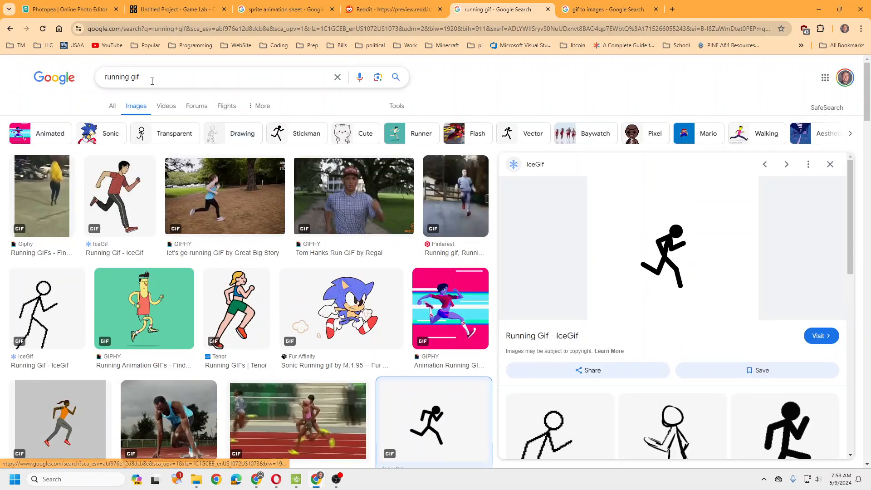
scroll(646, 224, "down", 1)
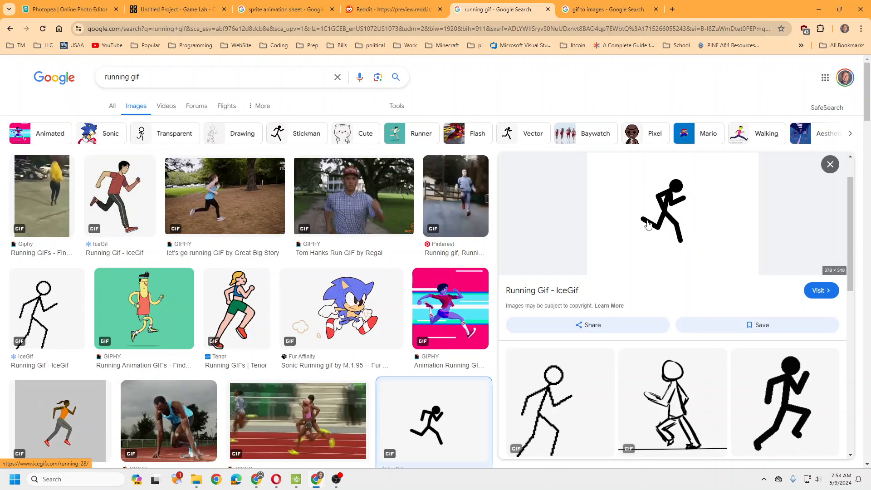
scroll(654, 225, "up", 1)
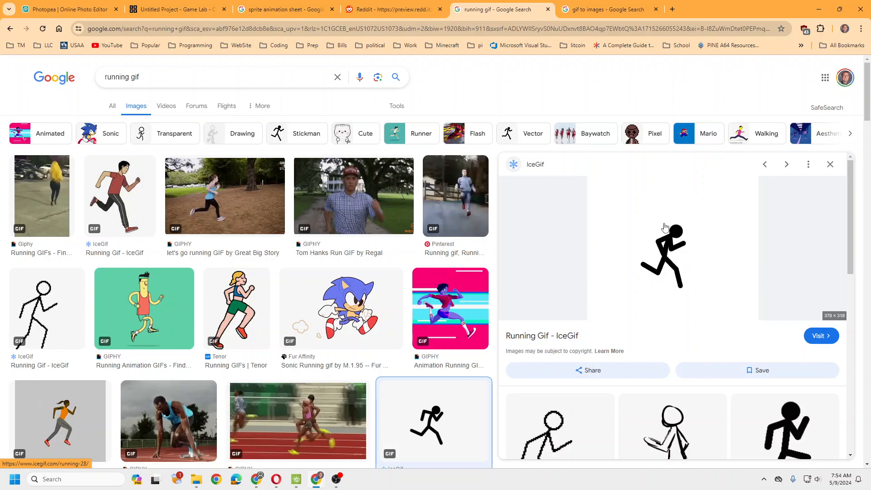
left_click(608, 4)
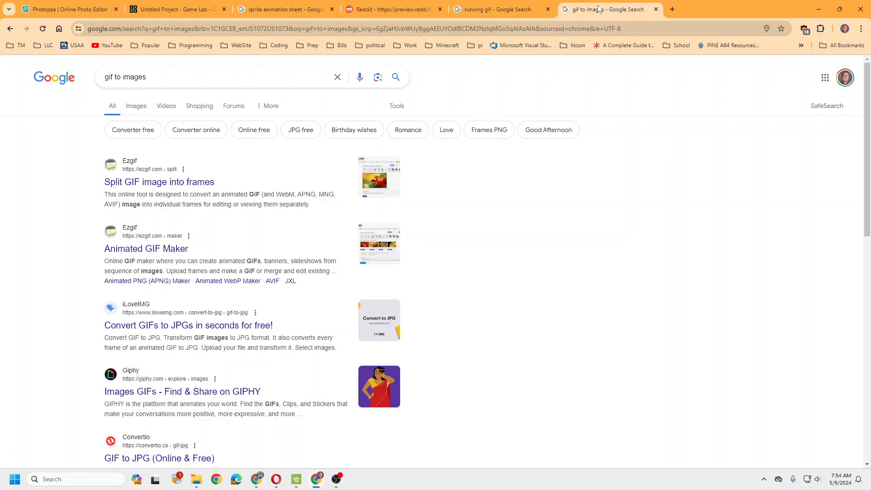
left_click(308, 5)
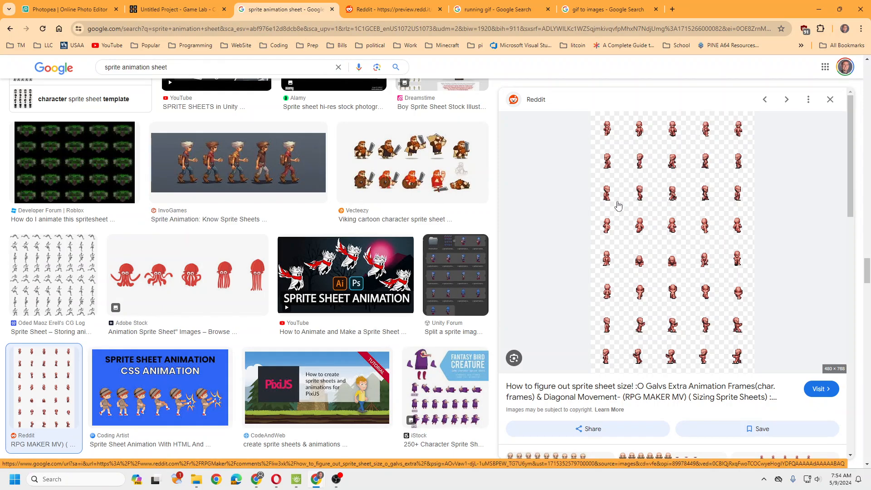
left_click(73, 9)
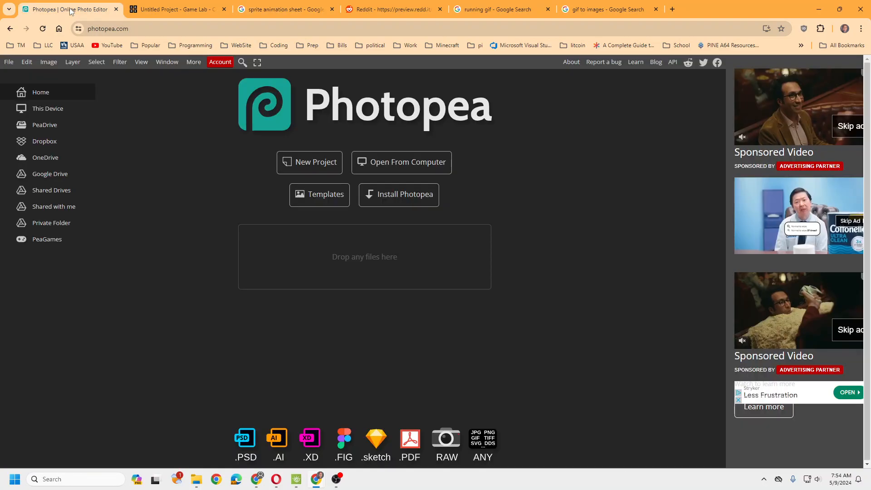
left_click(281, 9)
left_click(498, 9)
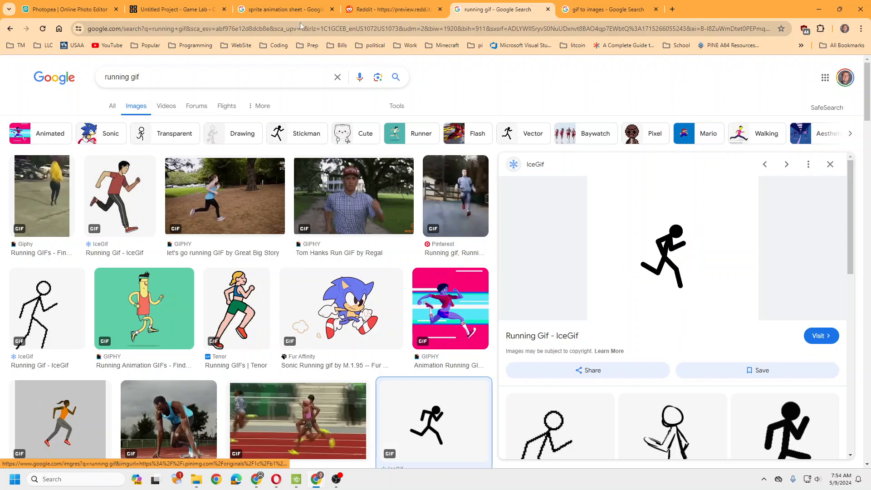
left_click(209, 6)
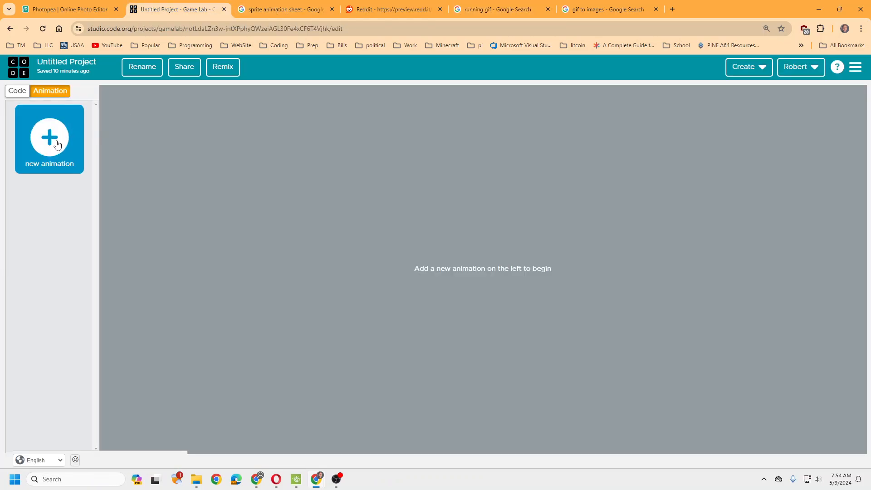
left_click(388, 9)
left_click(495, 9)
- Save the character sprite sheet image from the Reddit page as sheet.webp
left_click(428, 9)
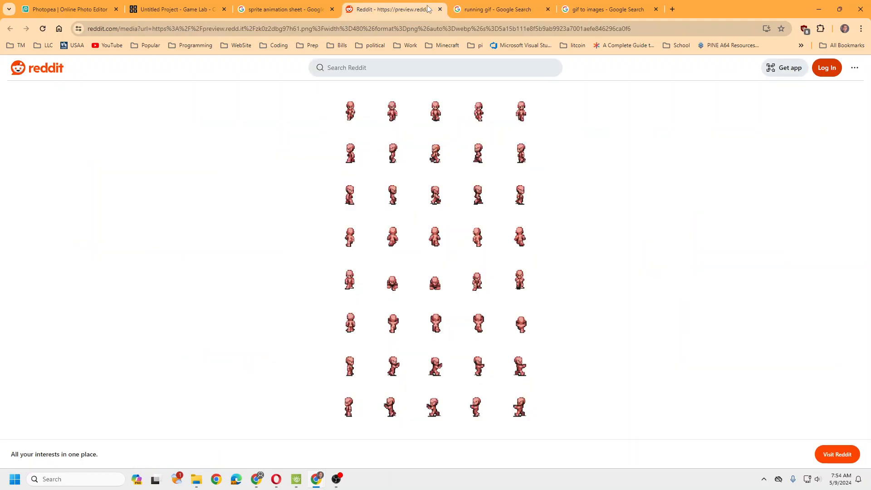
right_click(399, 197)
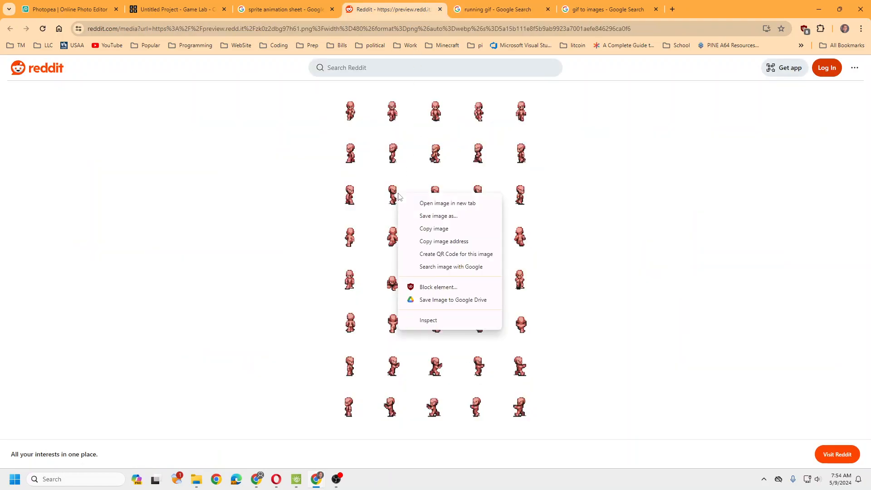
left_click(436, 215)
key("Return")
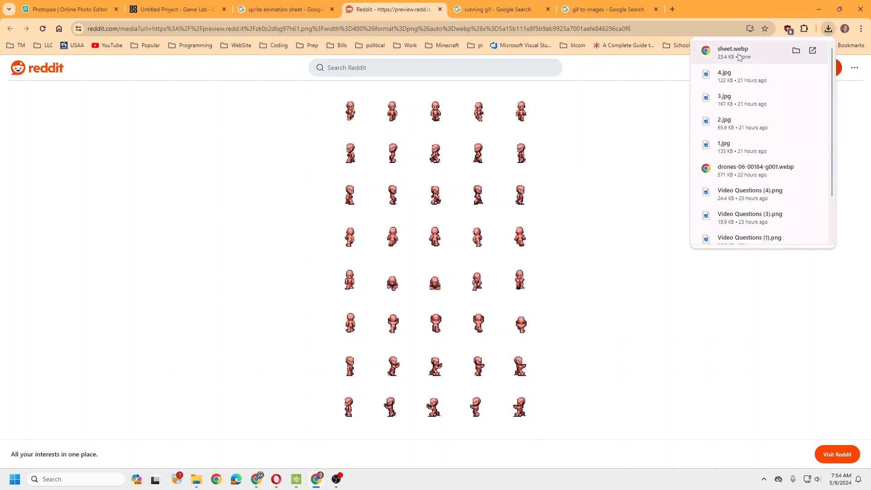
- Switch to Photopea and open the downloaded sprite sheet file from the computer
left_click(81, 7)
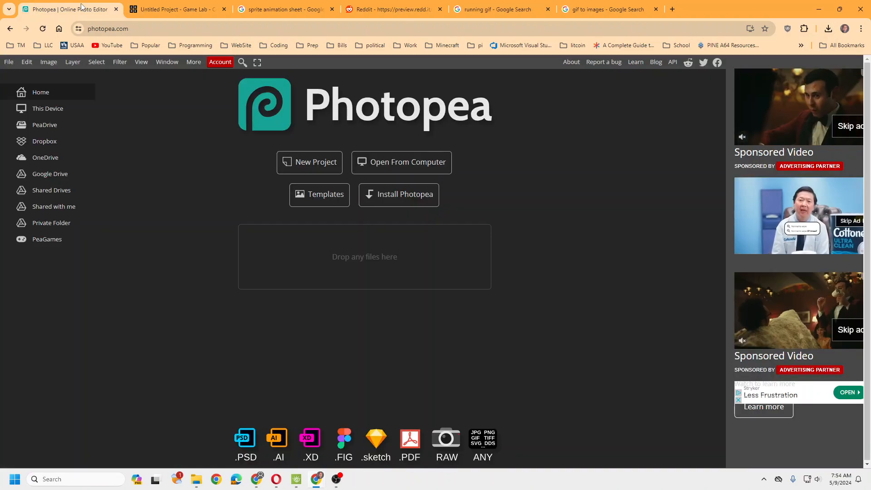
left_click(11, 62)
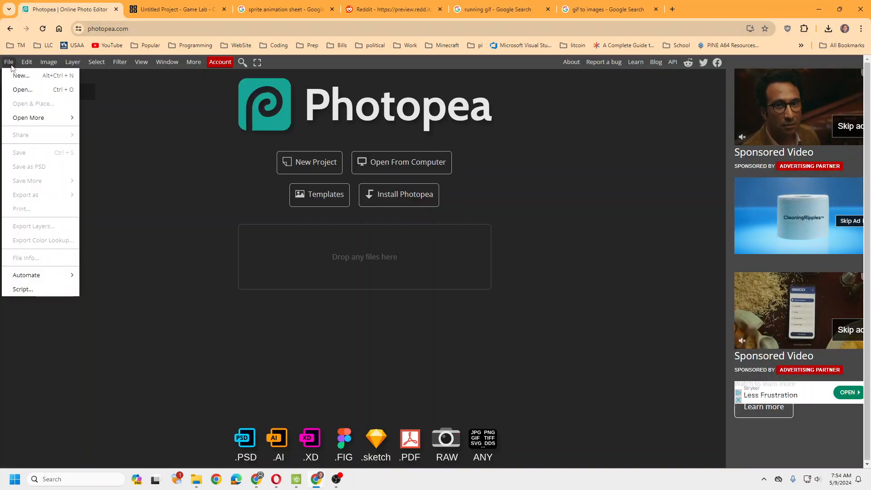
left_click(17, 93)
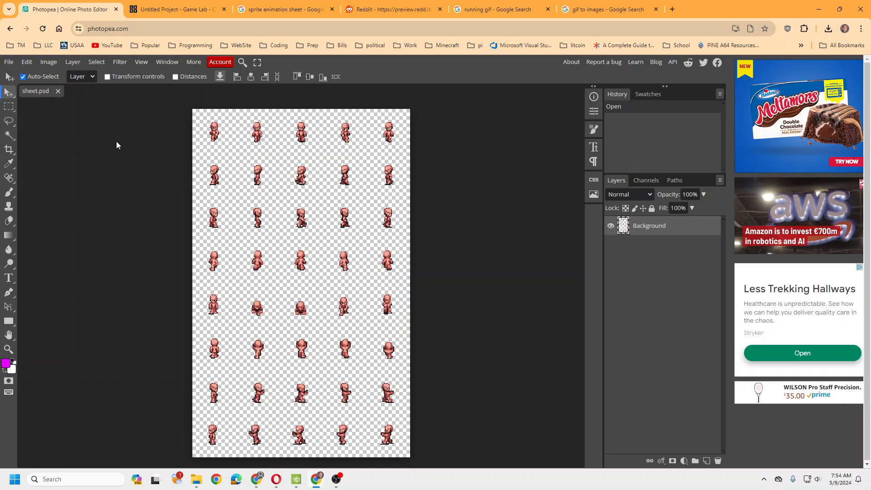
- Create a new 400 x 400 px project from the Twitter Profile preset
left_click(9, 63)
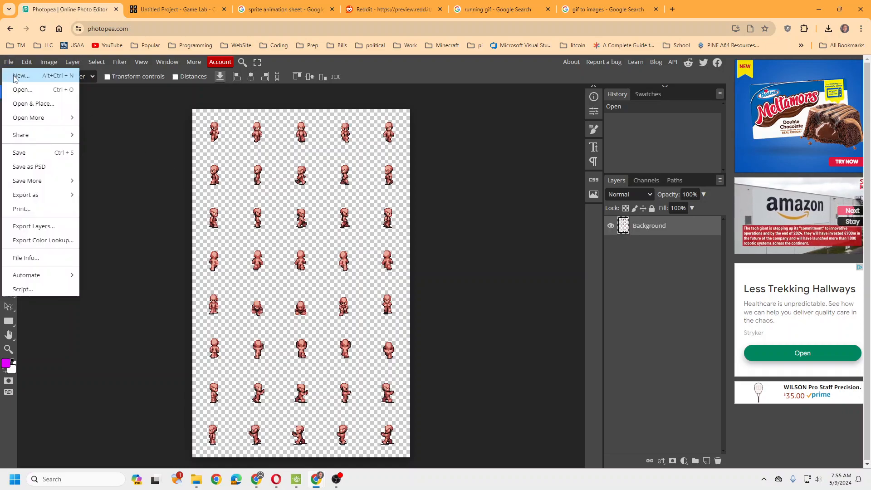
left_click(18, 76)
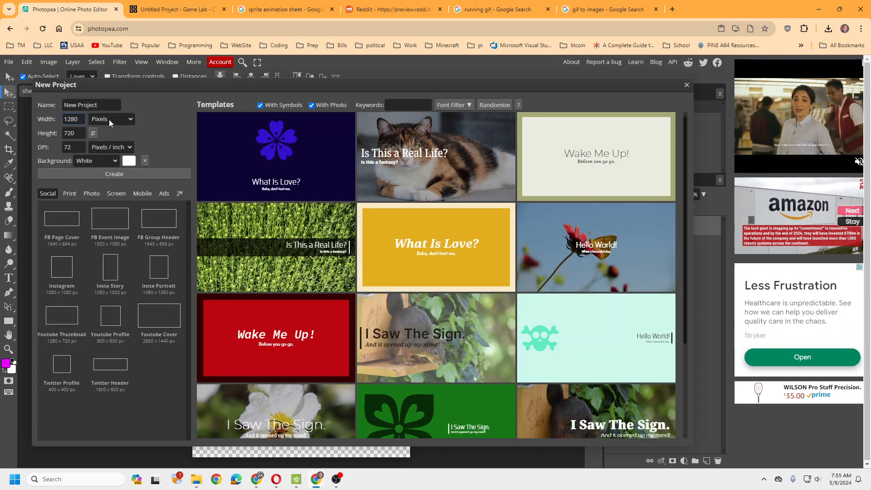
left_click(62, 364)
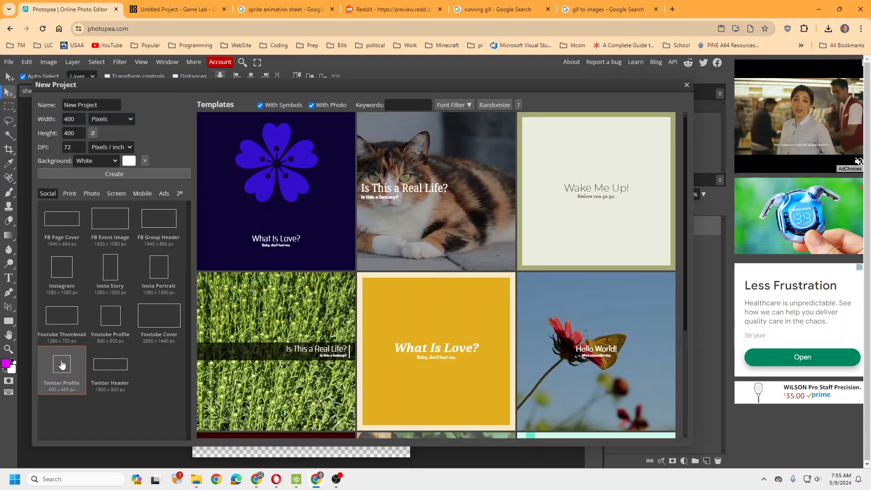
left_click(94, 175)
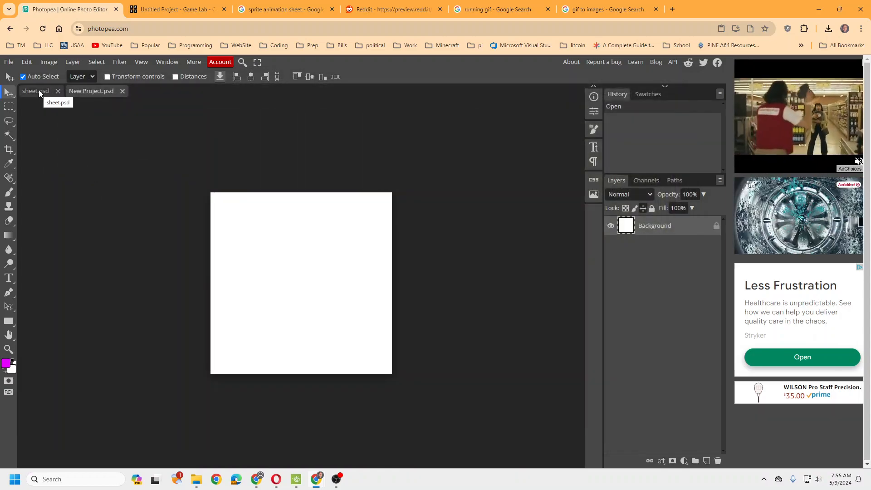
- Select the whole canvas with Rectangle Select and clear its white background to transparency
left_click(8, 106)
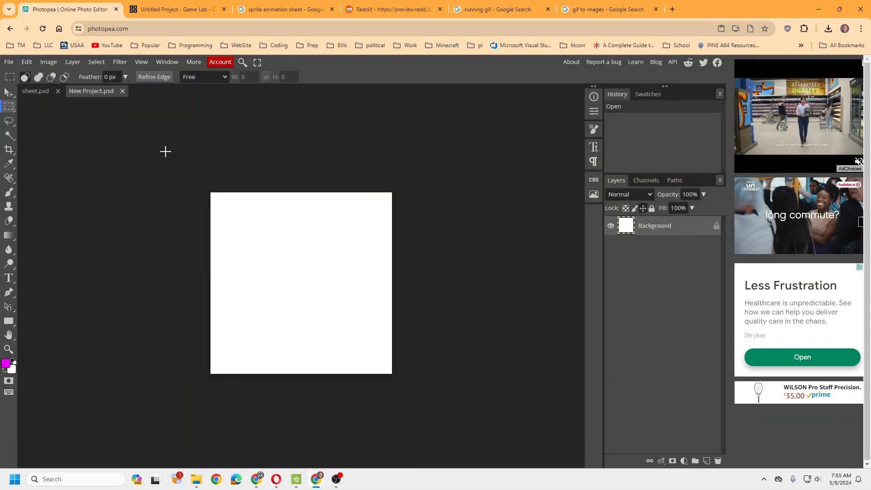
left_click_drag(169, 152, 455, 423)
key("Delete")
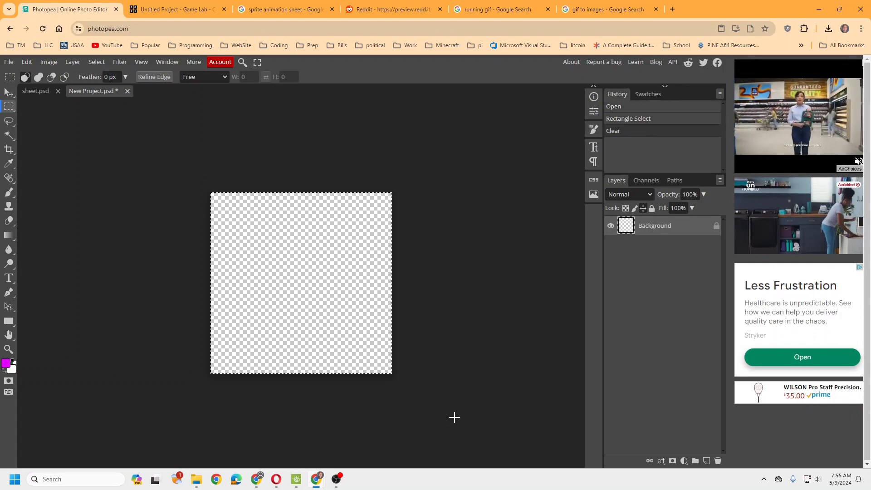
- Copy the first sprite in the third row of the sheet and paste it into the new project
left_click(41, 92)
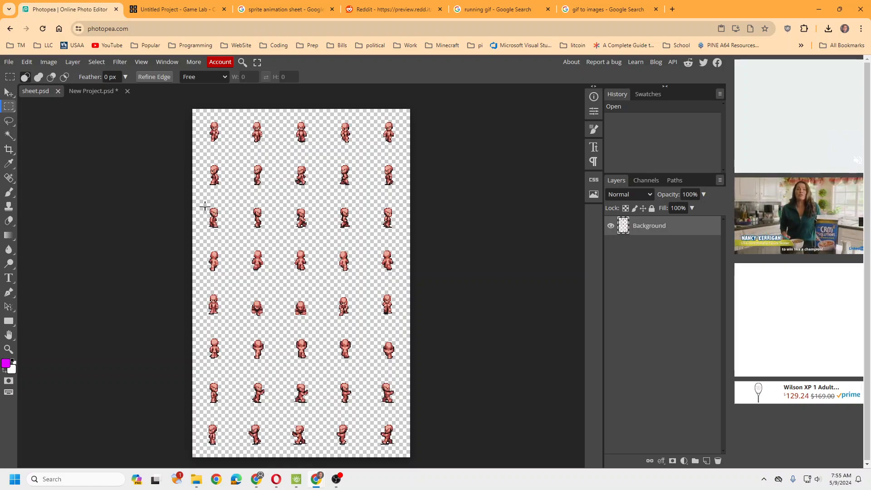
left_click_drag(207, 208, 220, 229)
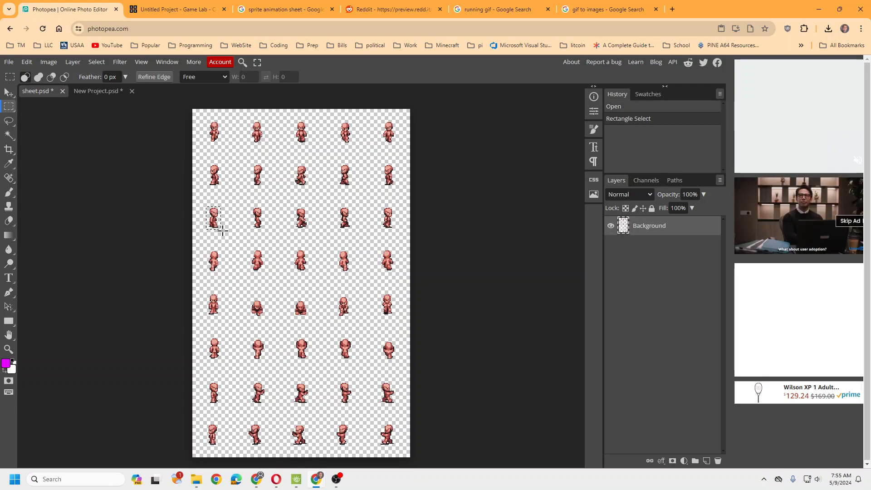
left_click(88, 90)
key("ctrl+v")
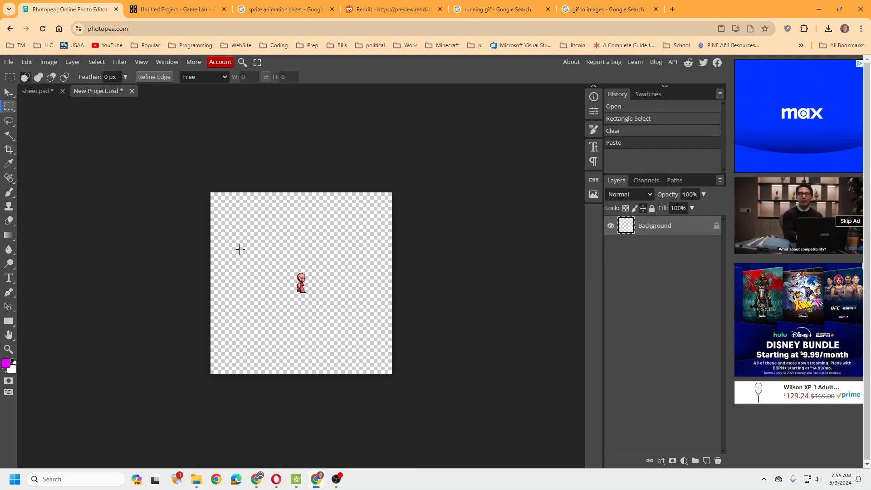
- Unlock the Background layer and start Free Transform on the pasted sprite
left_click(34, 63)
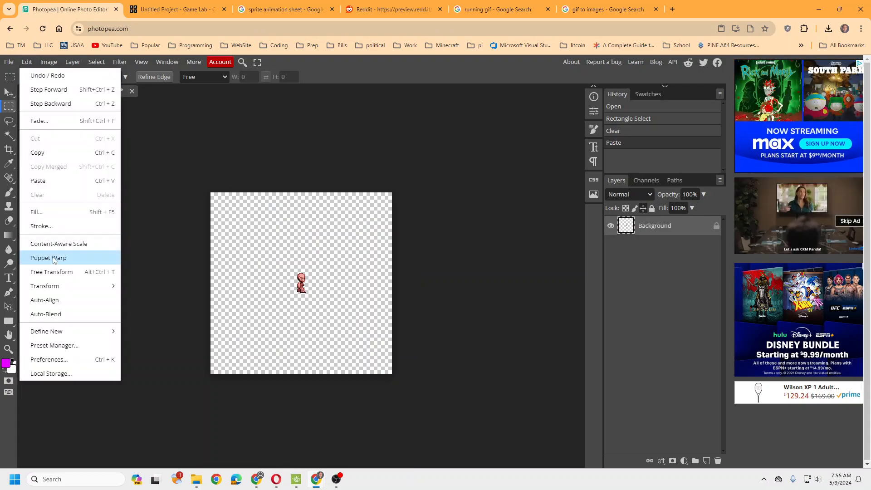
left_click(56, 271)
left_click(222, 202)
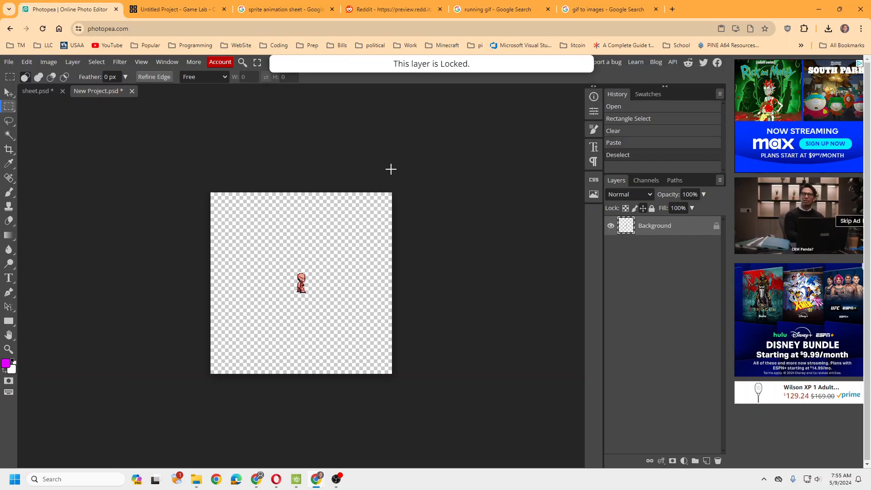
left_click(716, 226)
left_click(27, 62)
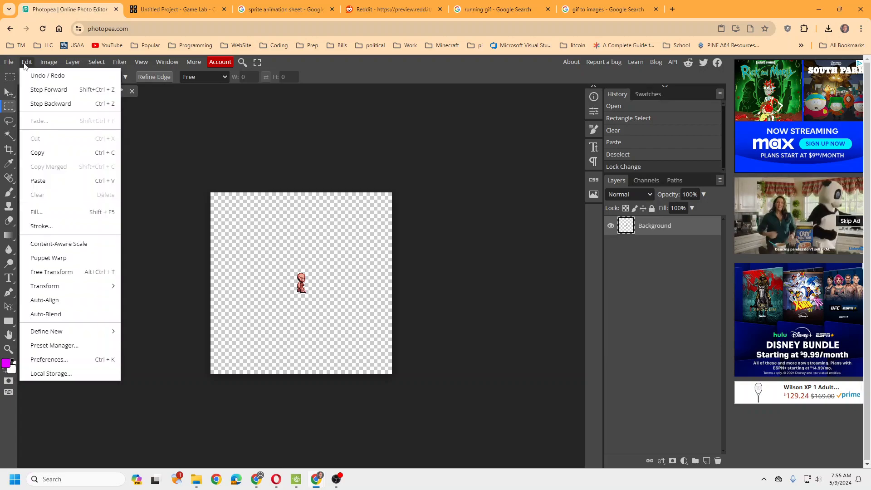
left_click(50, 273)
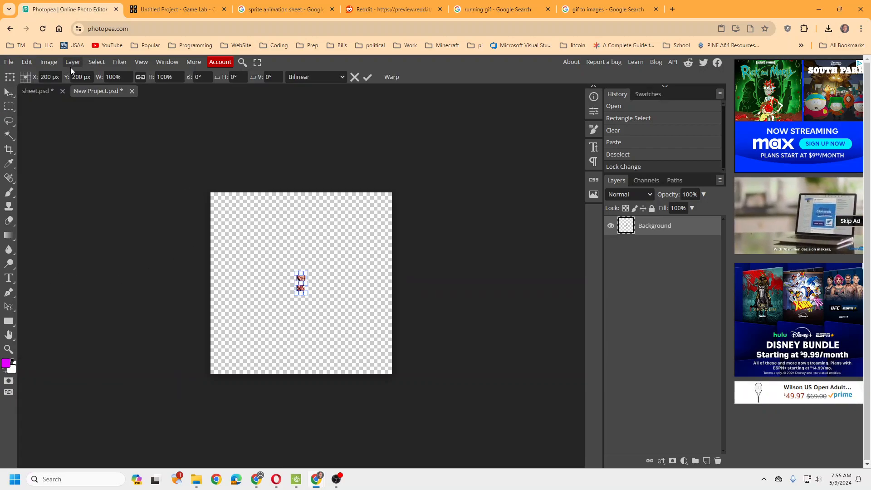
- Resize the new project's canvas to 50 px wide and 100 px high around the pasted sprite
left_click(47, 62)
left_click(72, 202)
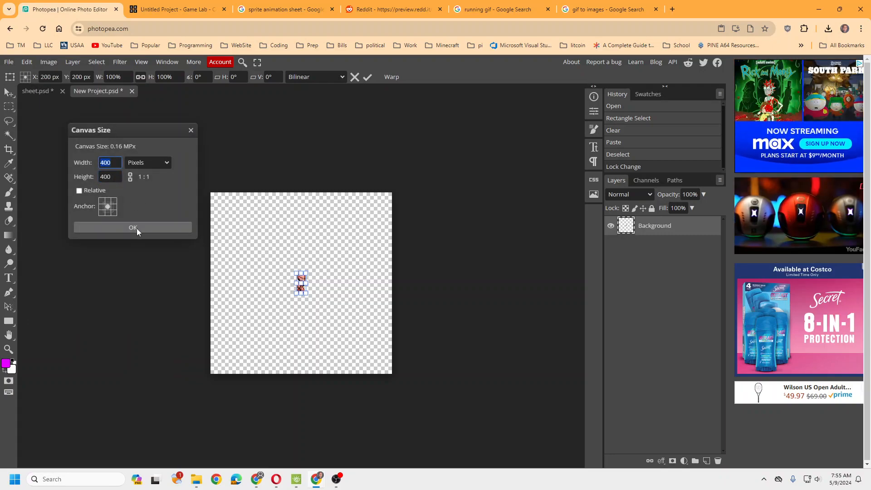
type("50")
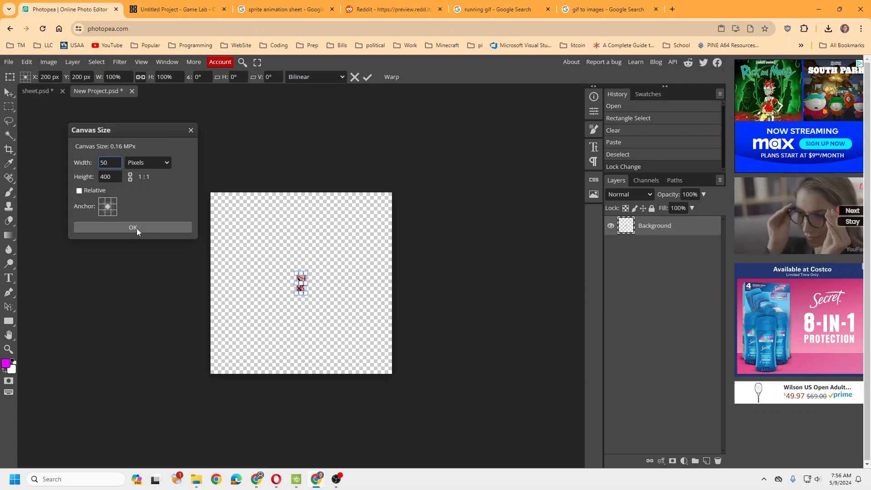
left_click(120, 177)
type("100")
left_click(97, 227)
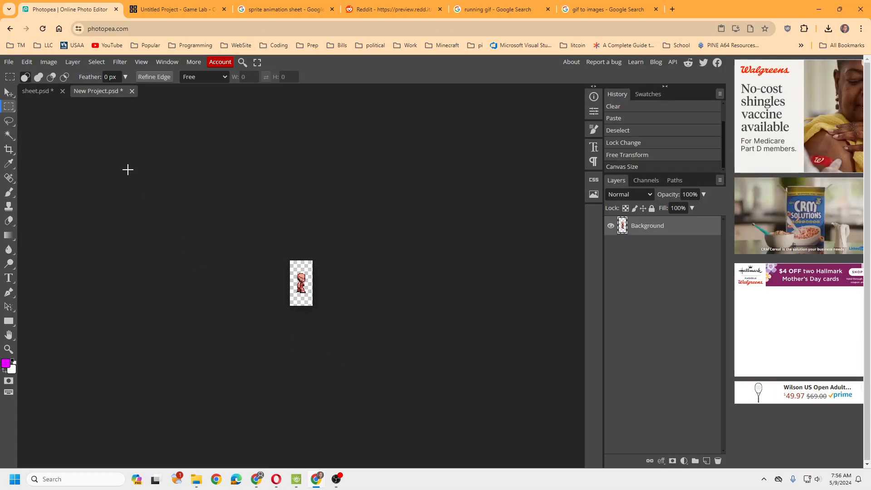
- Export the first sprite frame as a PNG named walk1
left_click(8, 62)
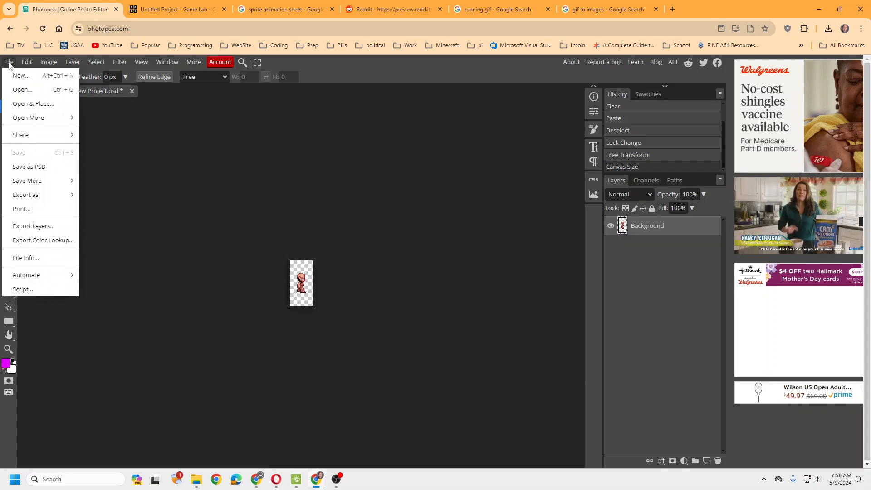
mouse_move(37, 195)
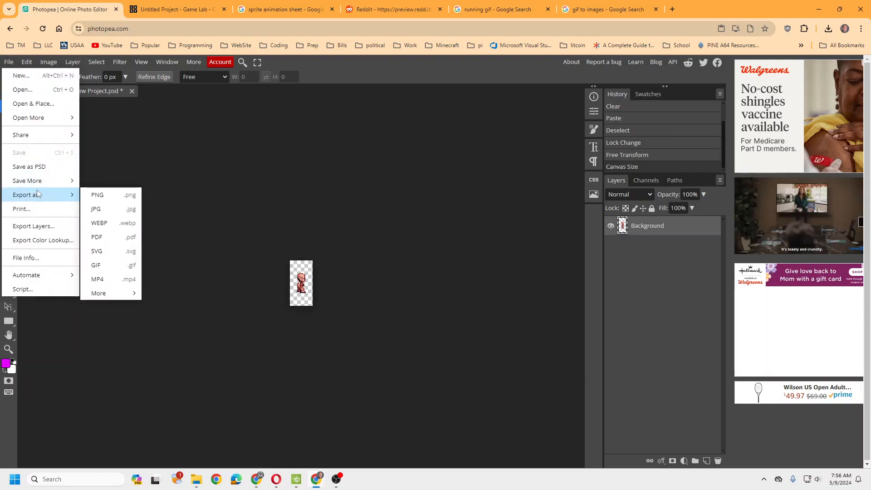
left_click(98, 196)
left_click_drag(352, 158, 299, 157)
type("wa")
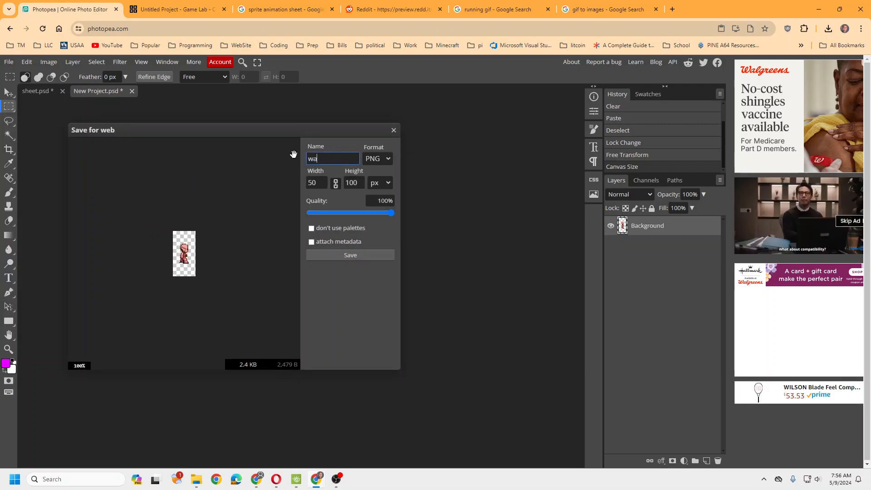
left_click(342, 255)
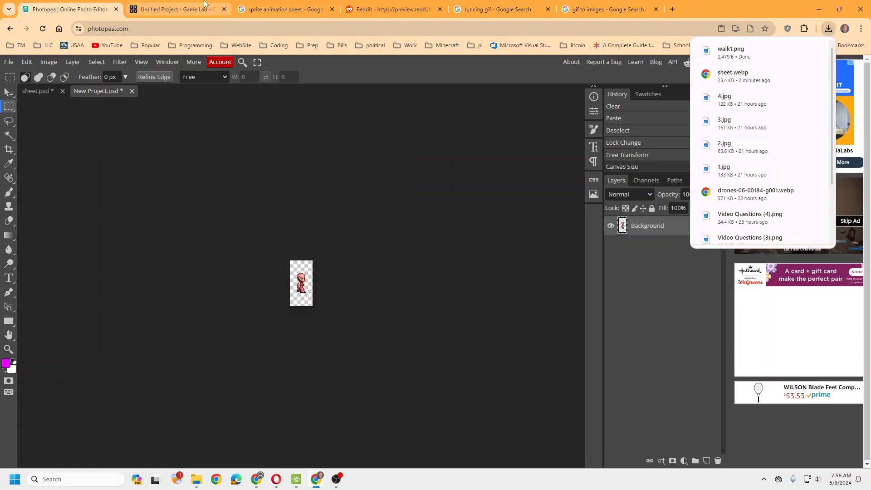
- Switch to the Code.org Game Lab project and upload walk1.png as a new animation
left_click(160, 11)
left_click(27, 139)
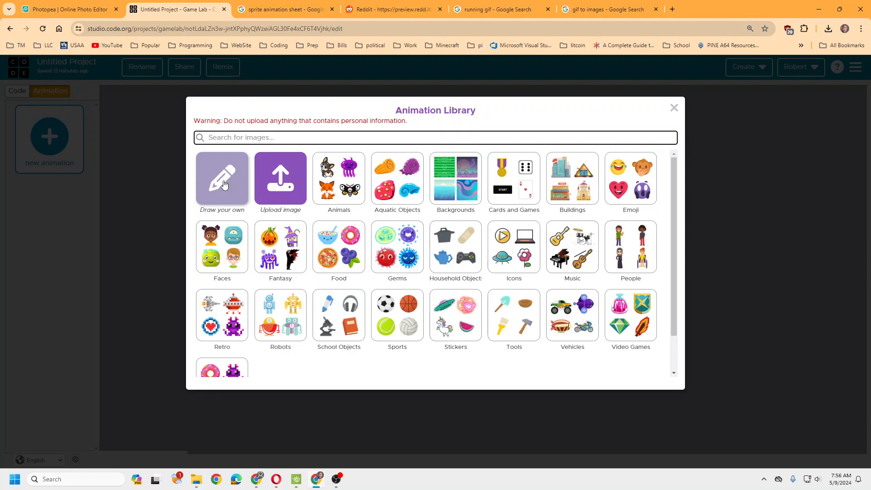
left_click(266, 173)
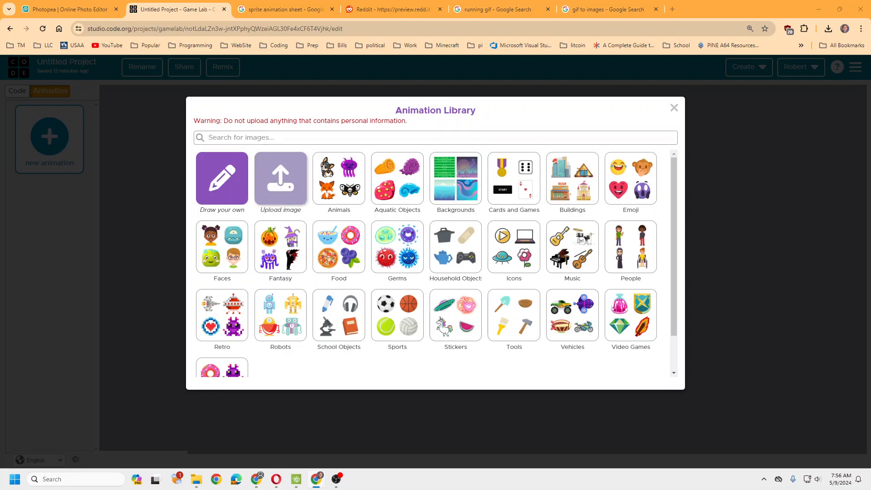
key("Return")
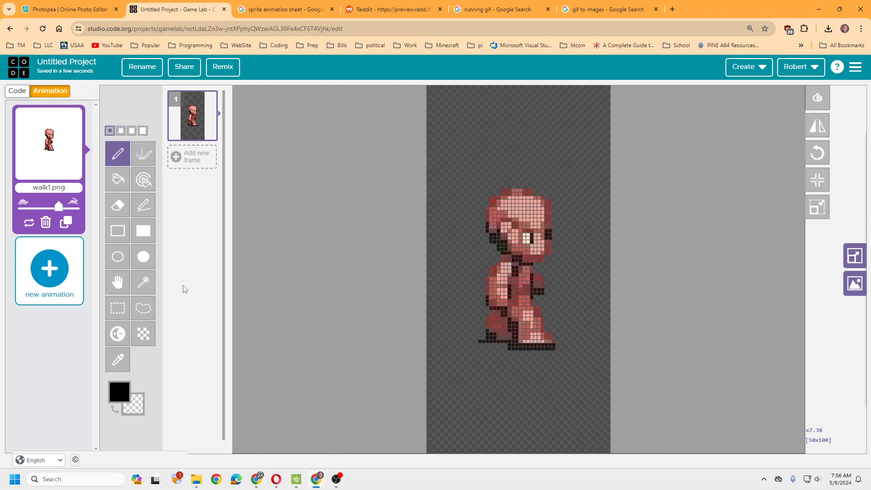
- Switch back to Photopea and add a new layer above the Background in the new project
left_click(108, 6)
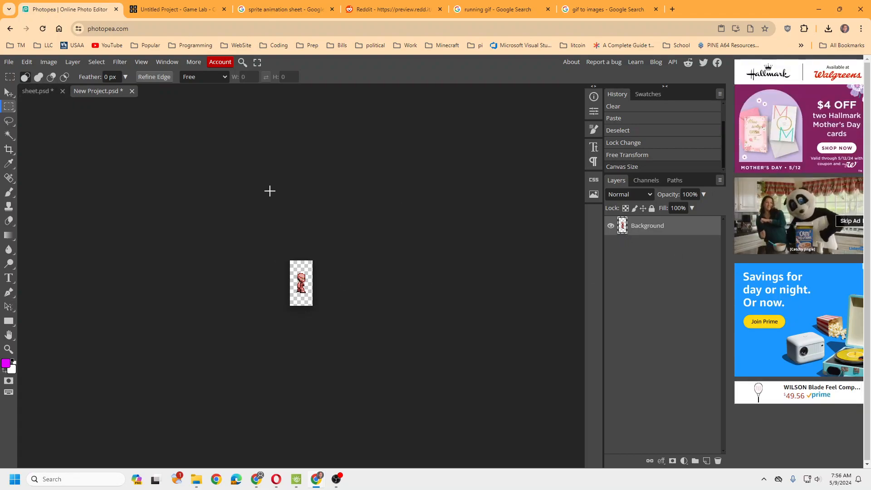
left_click(72, 63)
mouse_move(93, 74)
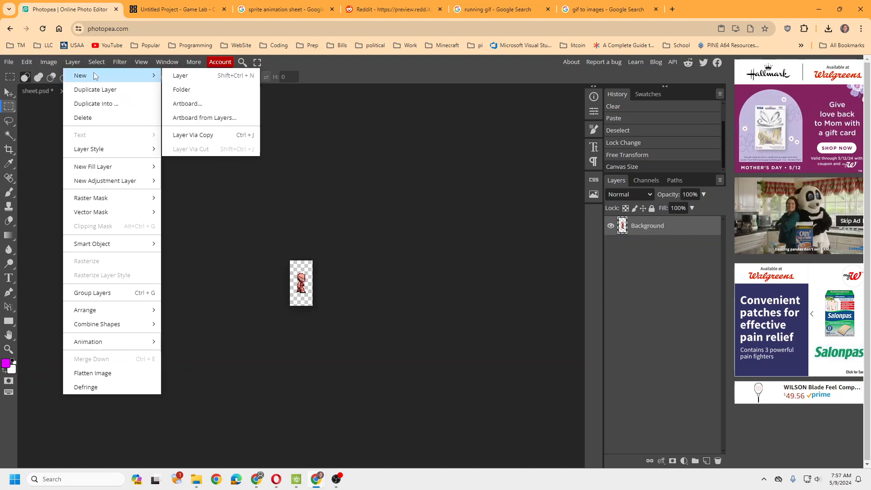
left_click(195, 78)
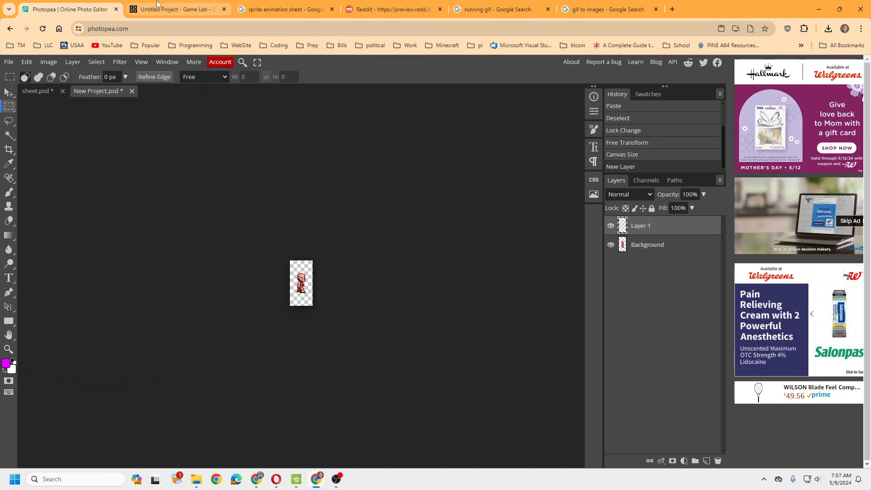
- Copy the second sprite in the sheet's third row, hide the project's Background layer and paste the sprite into the new layer
left_click(39, 92)
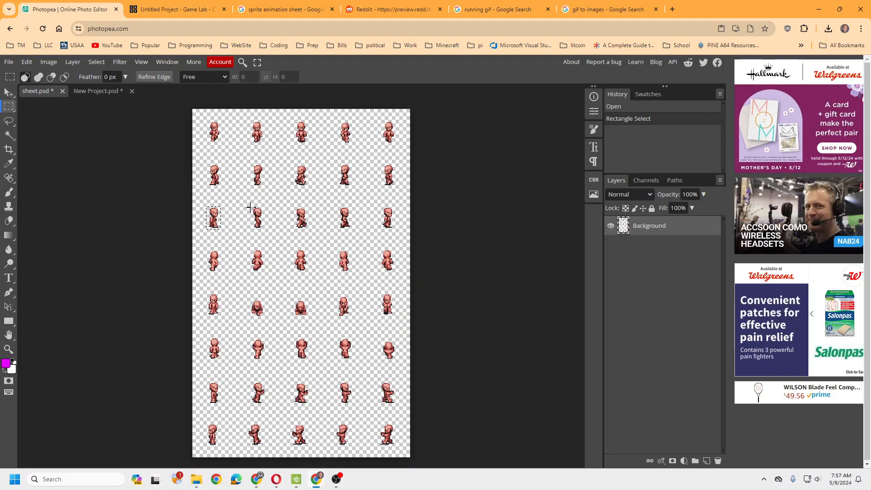
left_click_drag(251, 207, 265, 231)
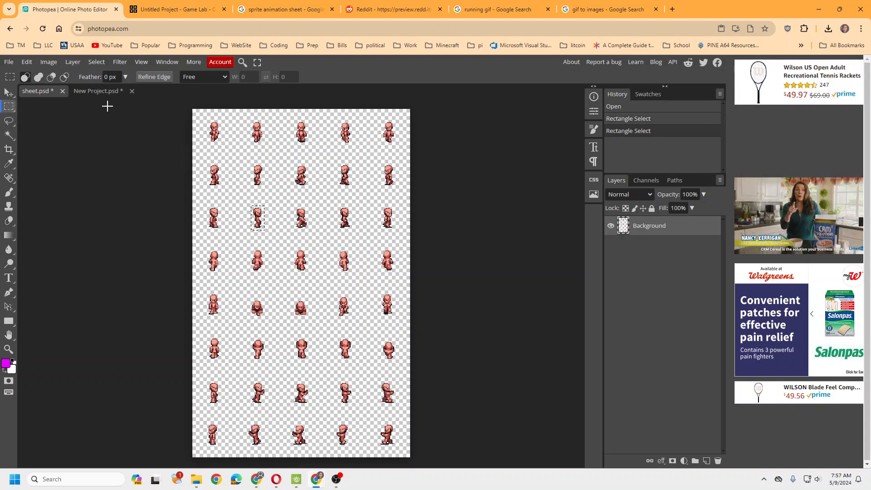
left_click(103, 92)
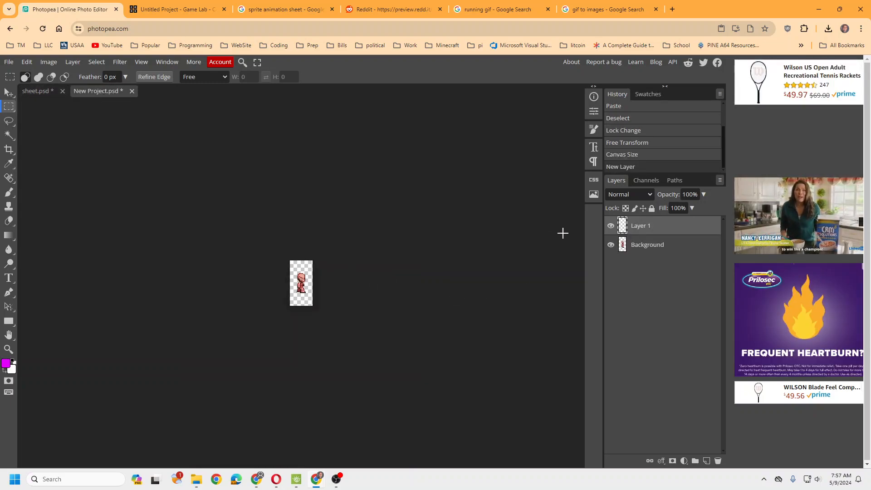
left_click(611, 245)
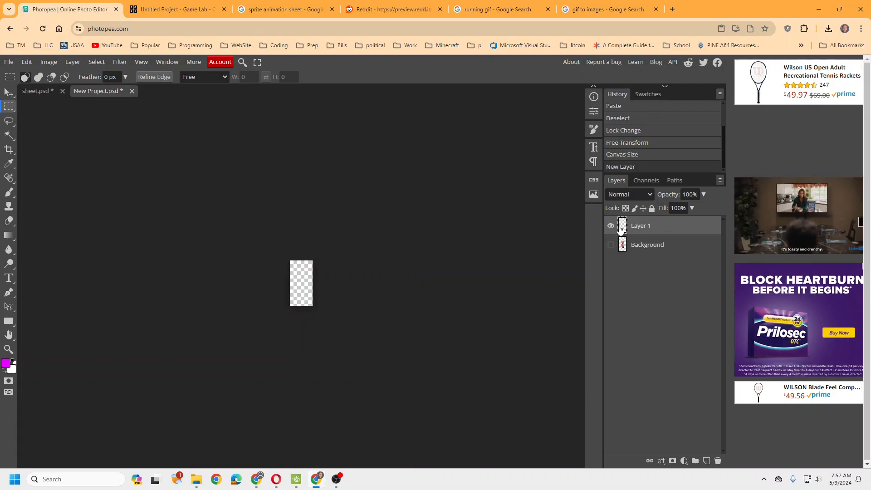
key("ctrl+d")
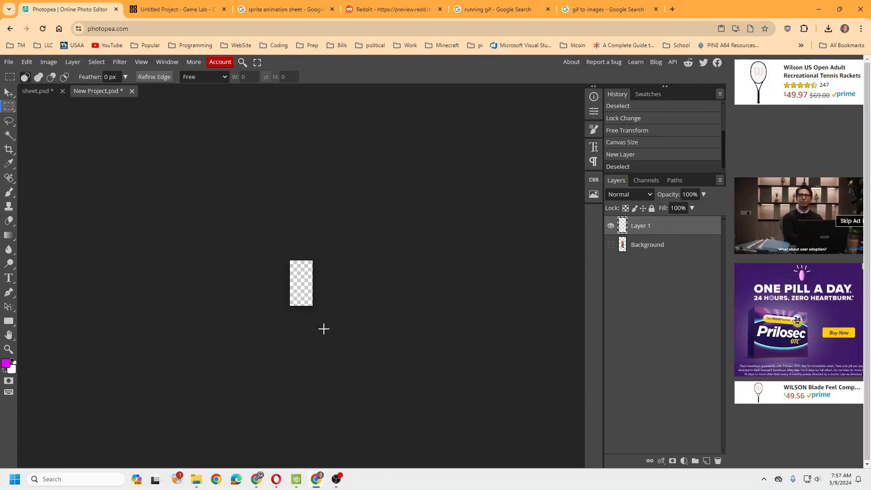
key("ctrl+v")
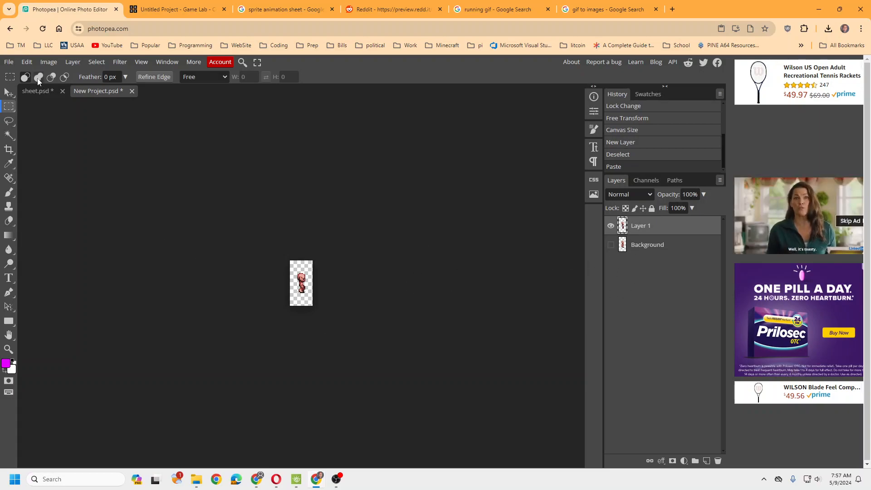
- Export the second sprite frame as a PNG named walk2
left_click(9, 62)
mouse_move(42, 192)
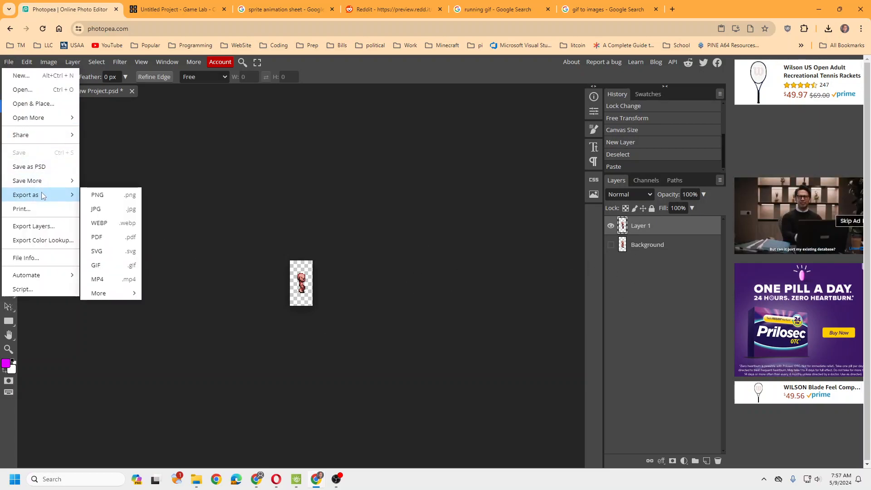
left_click(121, 200)
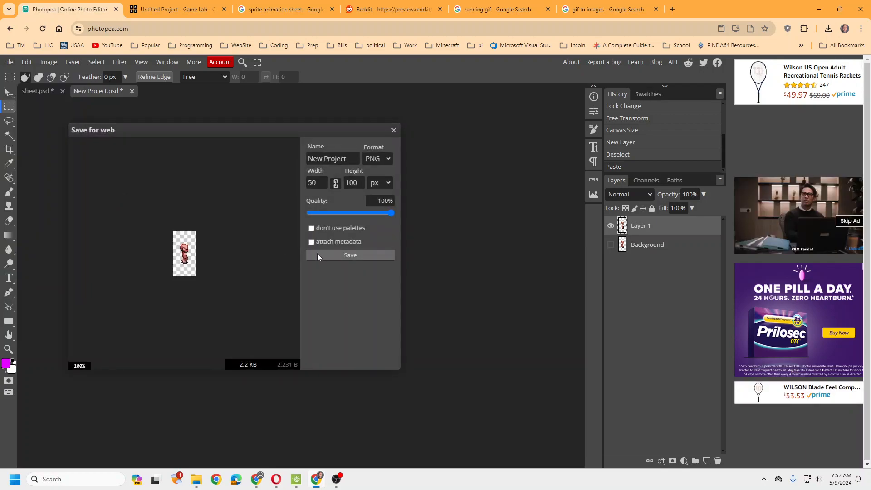
left_click(340, 158)
type("walk2")
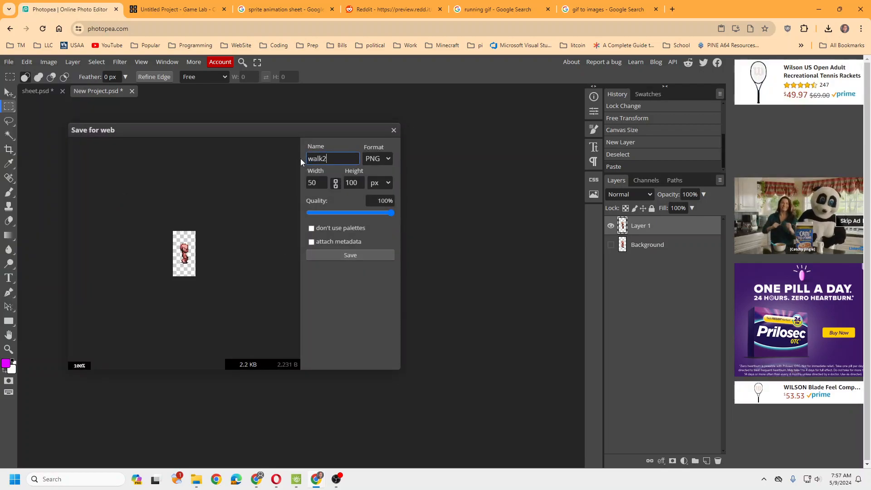
left_click(350, 254)
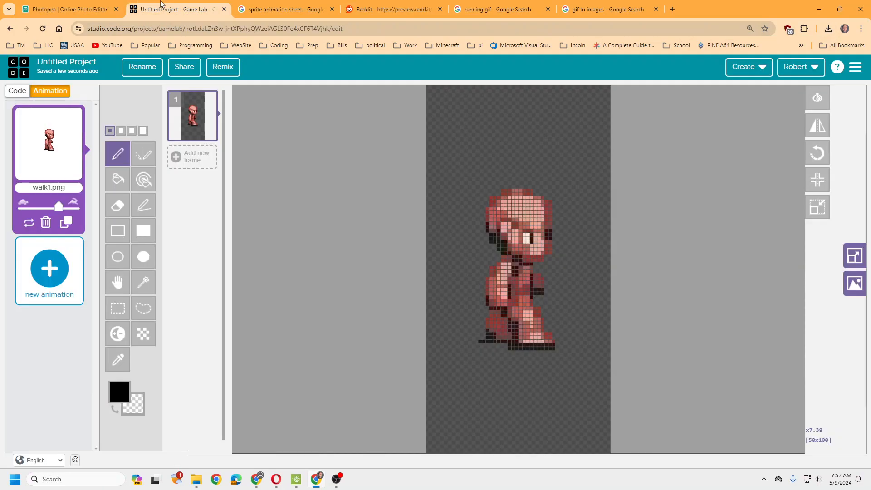
- Switch to the Game Lab project and upload walk2.png as a second frame of the walk1.png animation
left_click(177, 9)
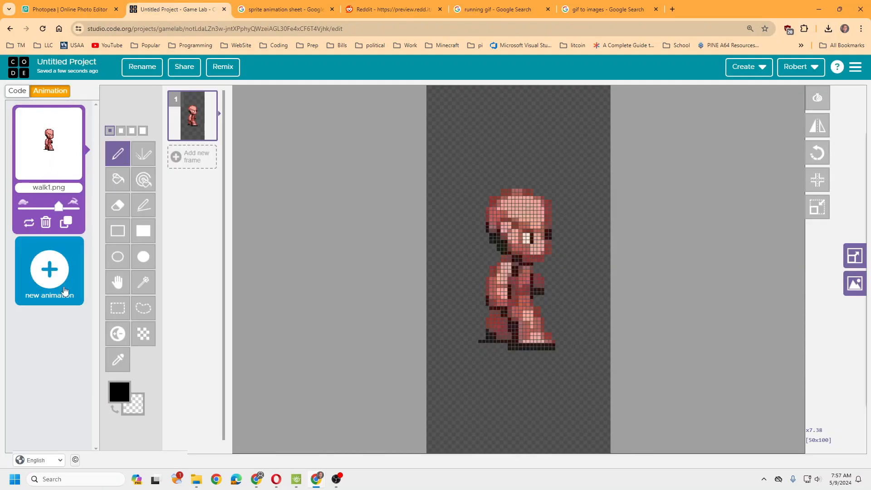
left_click(187, 160)
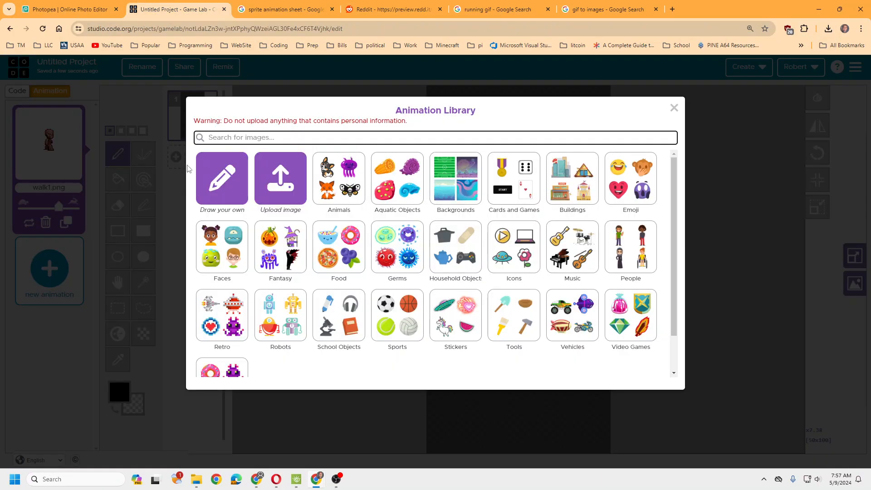
left_click(262, 177)
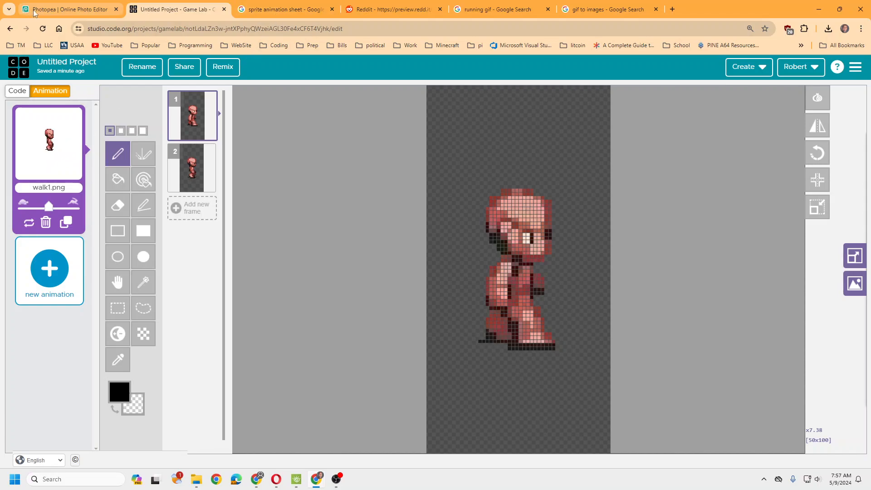
- Switch back to Photopea, add another new layer to the project and hide Layer 1
left_click(50, 10)
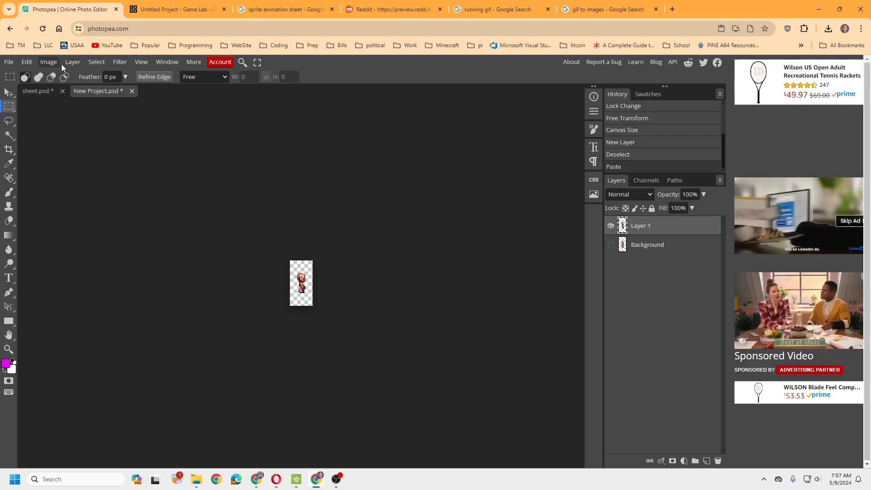
left_click(73, 61)
mouse_move(79, 76)
left_click(178, 77)
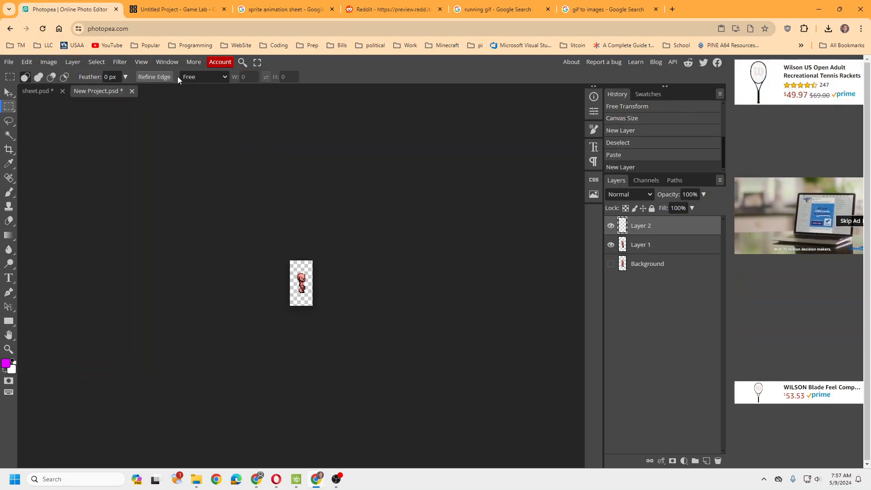
left_click(611, 245)
- Copy the third sprite in the sheet's third row and paste it into the project's empty top layer
left_click(43, 91)
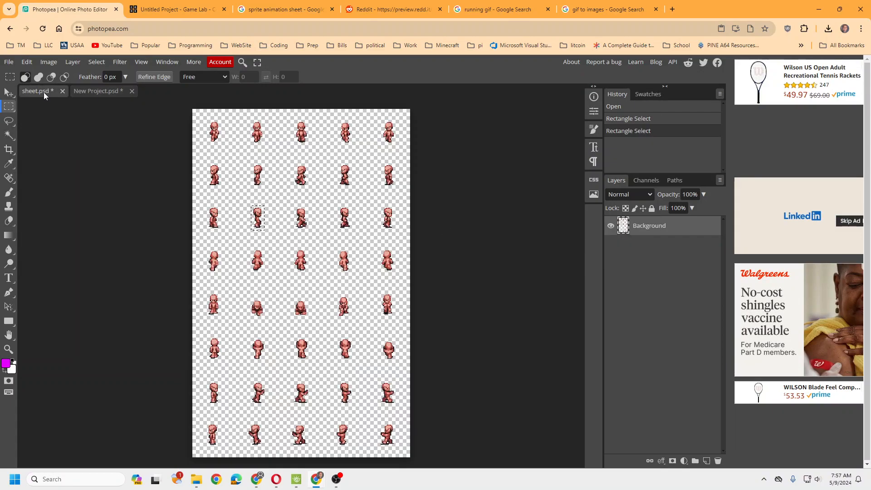
left_click_drag(294, 206, 308, 233)
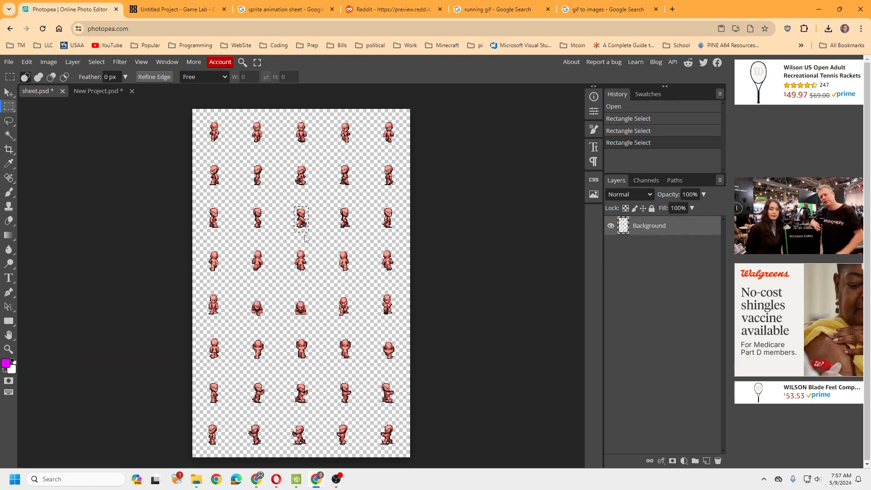
left_click(93, 91)
key("ctrl+d")
key("ctrl+v")
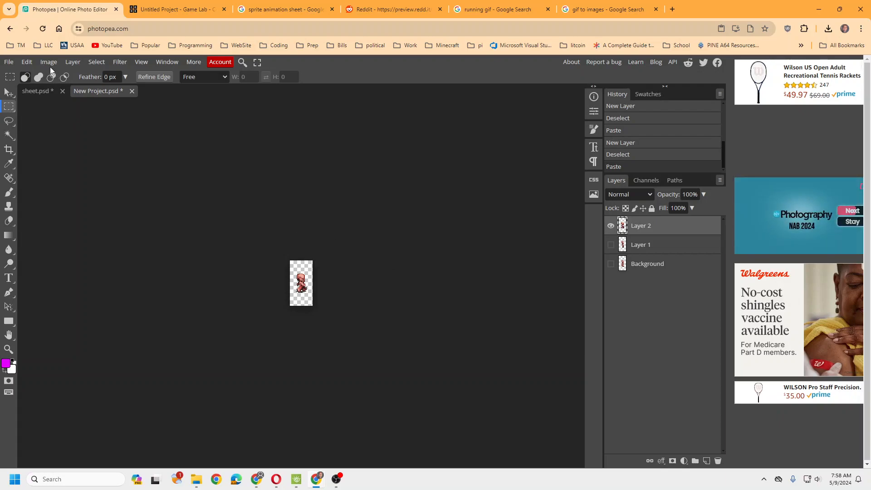
- Export the third sprite frame as a PNG named walk3
left_click(10, 63)
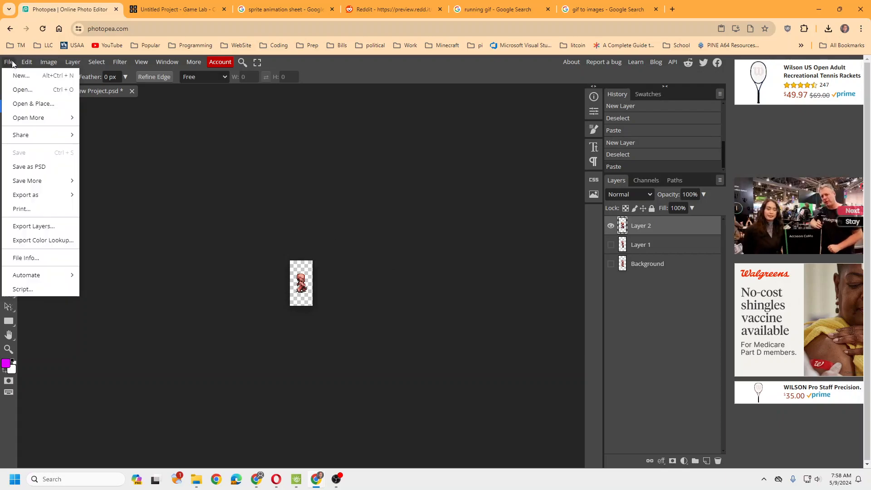
mouse_move(35, 195)
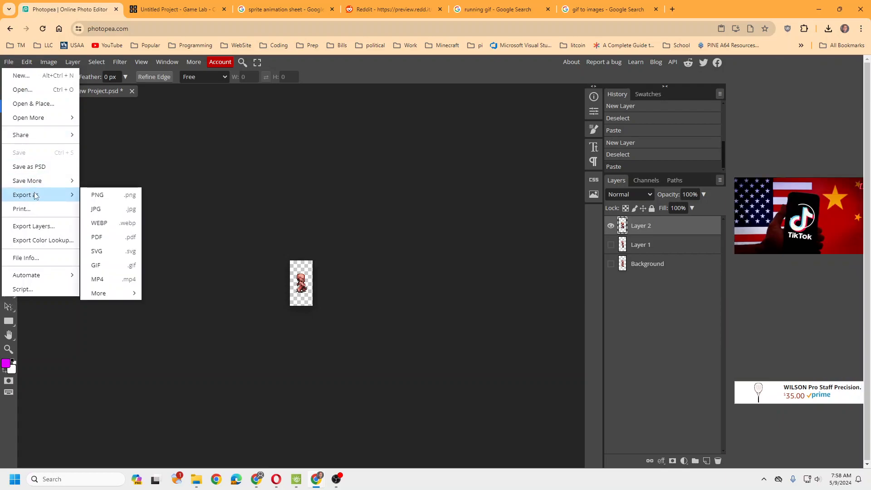
left_click(106, 196)
left_click_drag(349, 158, 303, 159)
type("walk3")
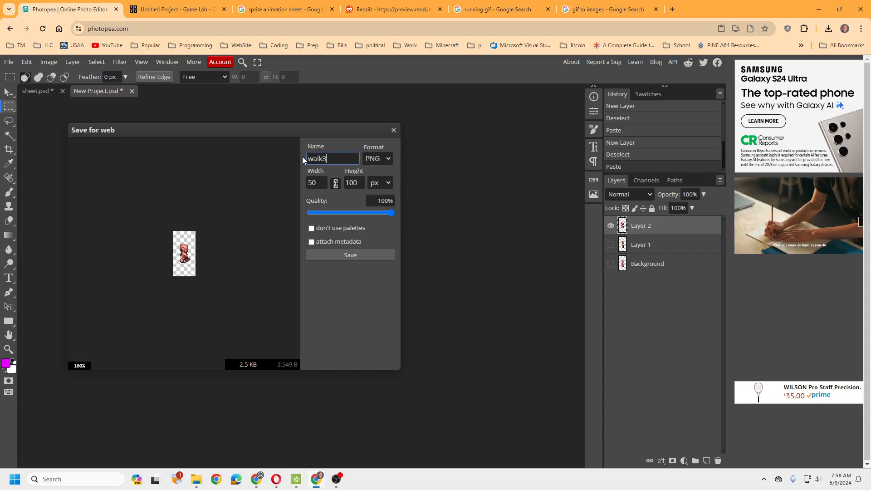
left_click(379, 256)
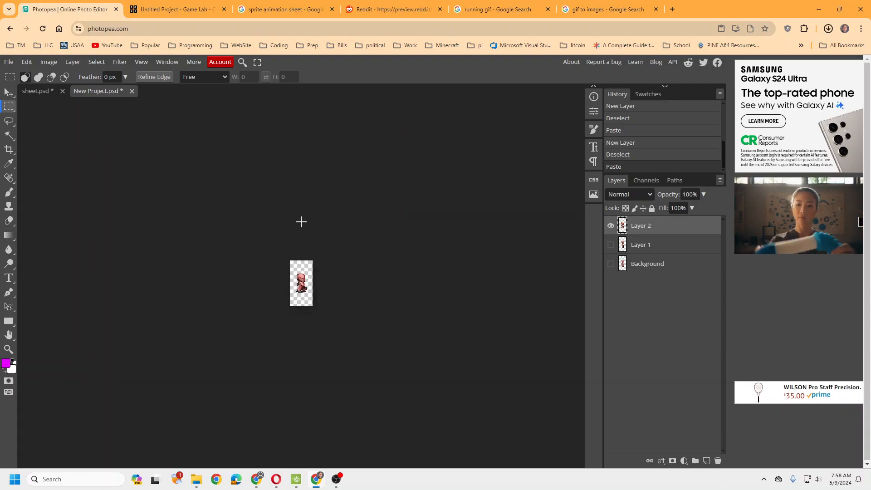
- Switch to the Game Lab project and upload walk3.png as the third frame of the walk1.png animation
left_click(177, 8)
left_click(209, 221)
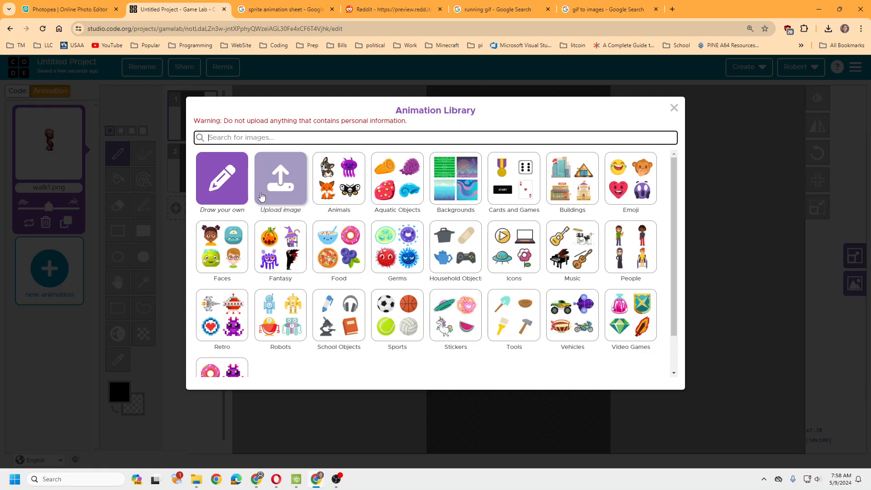
left_click(271, 191)
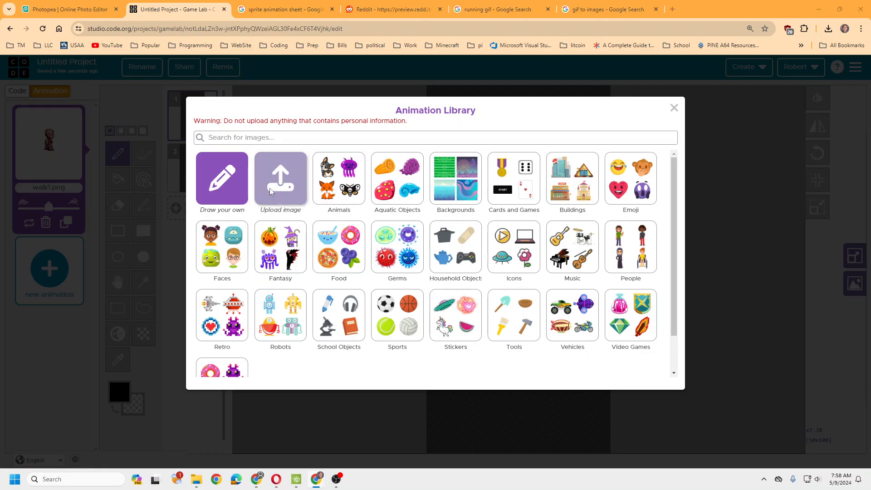
key("Return")
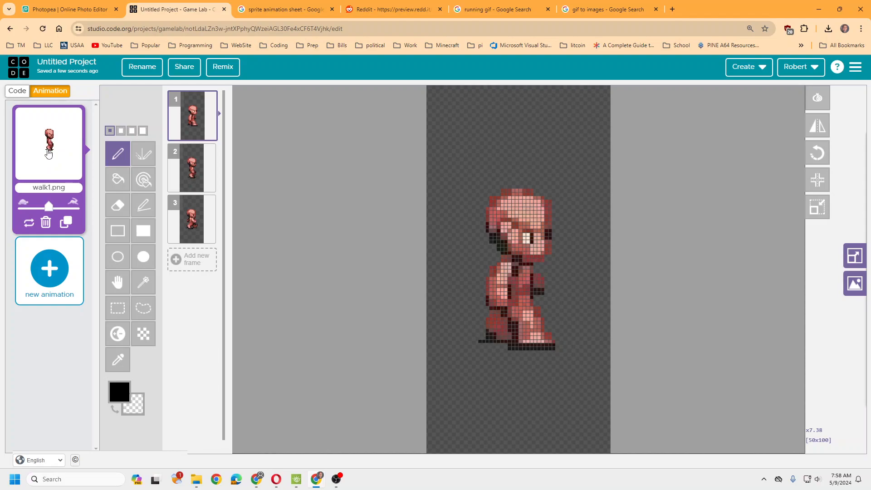
- Try the slowest playback speed and a faster-than-default one on the walk1.png animation
left_click_drag(50, 208, 20, 208)
left_click_drag(27, 208, 63, 208)
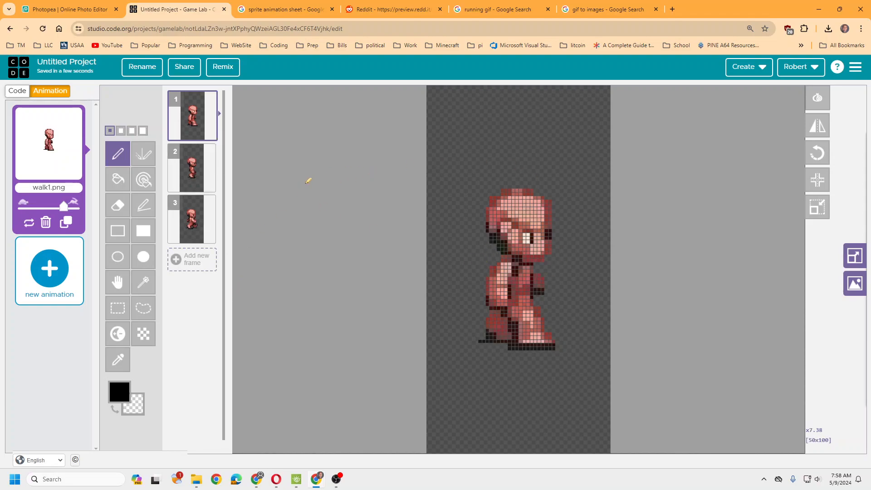
mouse_move(190, 229)
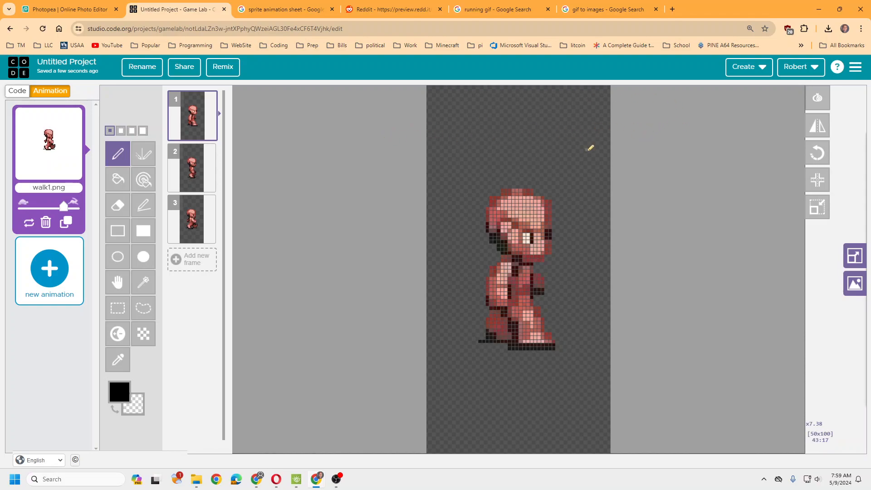
- Crop the empty space around the sprite in all walk1.png frames and check frames 2 and 3
left_click(818, 207)
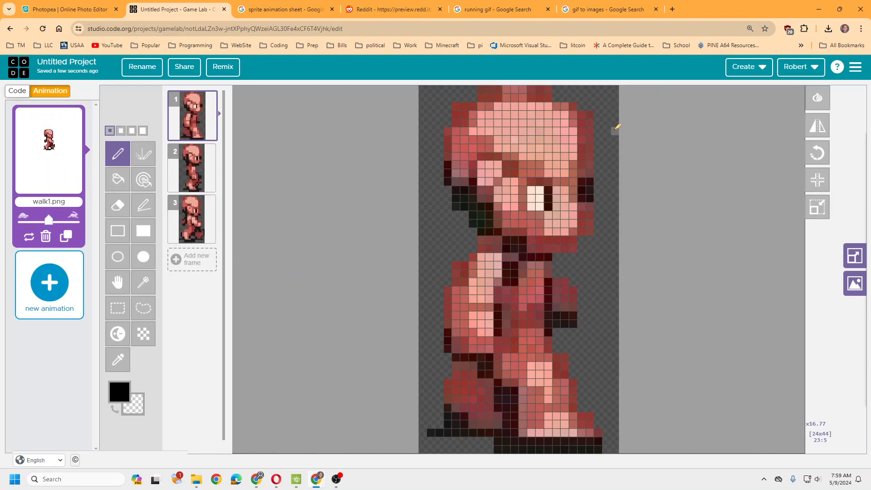
left_click(191, 181)
left_click(195, 224)
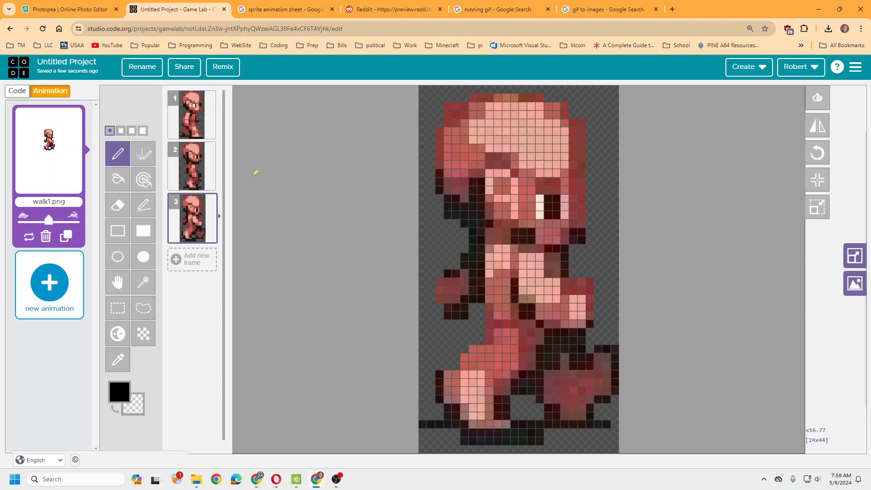
mouse_move(178, 110)
- Save the running stick figure GIF from Google Images as run.gif and open Ezgif's Split GIF image into frames tool
left_click(498, 9)
right_click(631, 249)
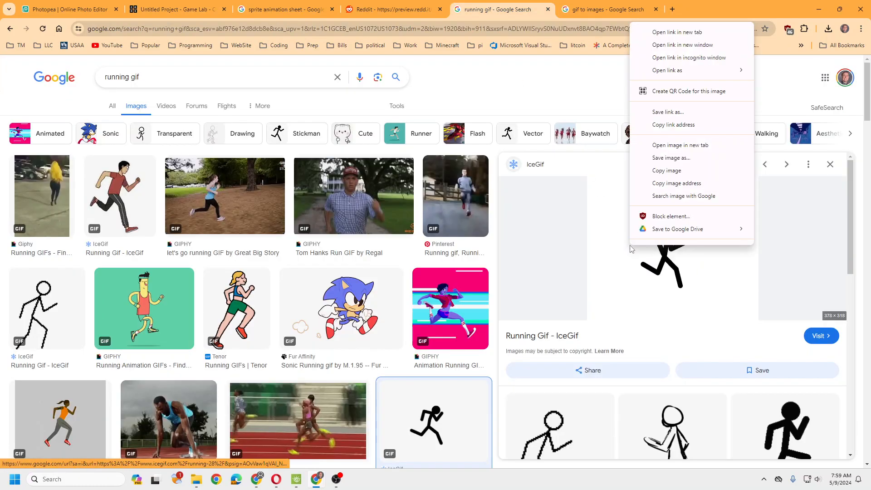
left_click(666, 162)
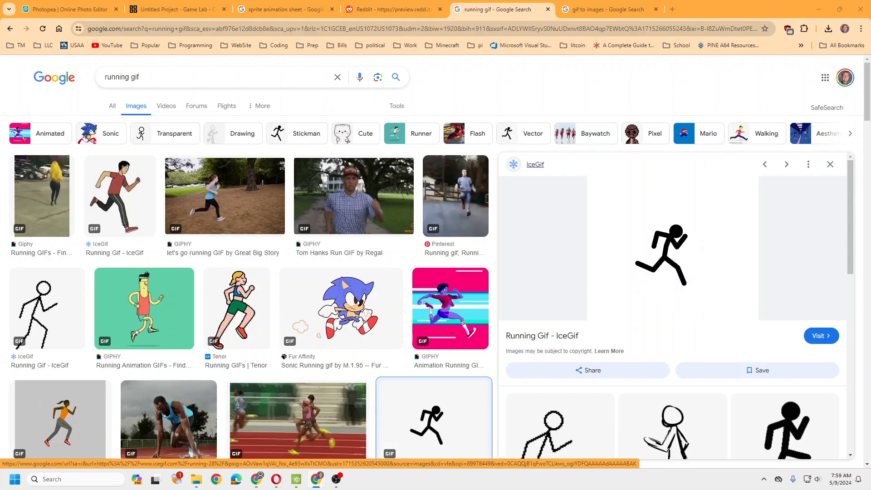
left_click(597, 5)
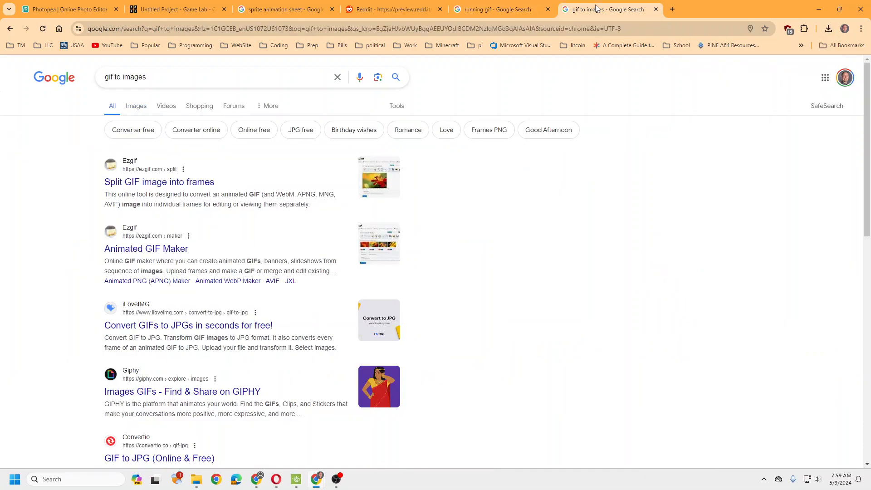
left_click(141, 183)
- Try to upload run.gif to the Game Lab project as a new animation, checking the recent downloads for the file
left_click(177, 9)
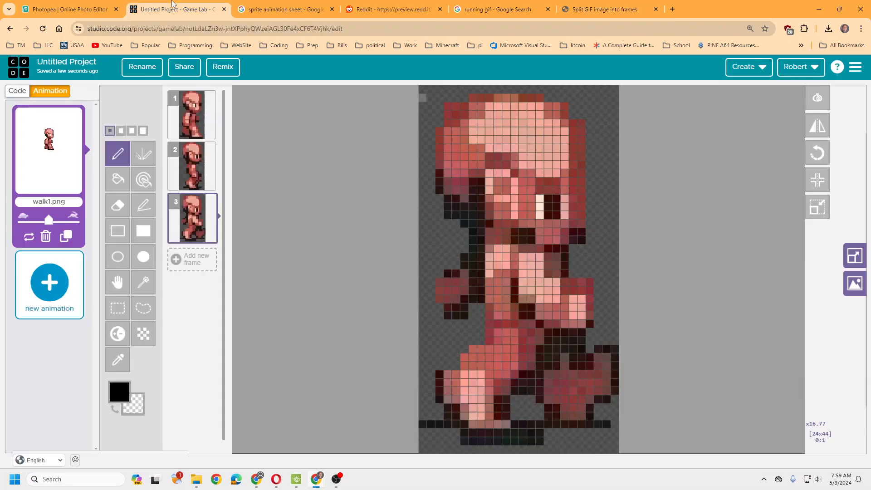
left_click(50, 281)
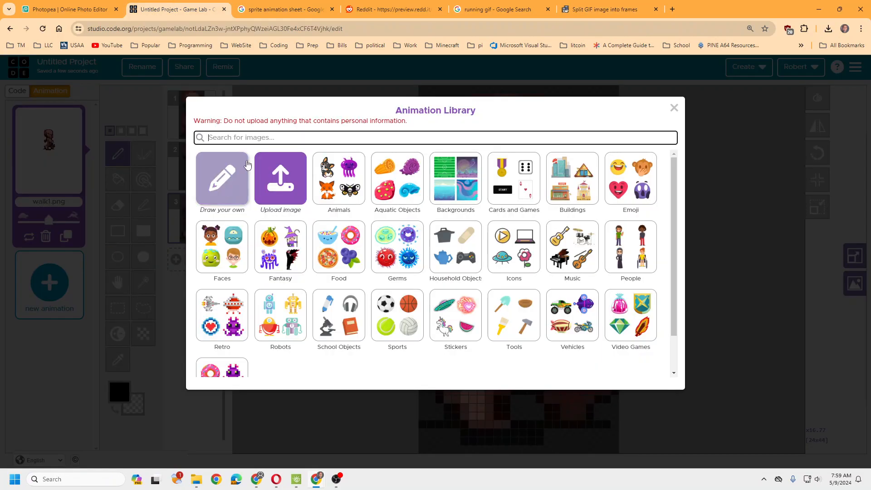
left_click(270, 171)
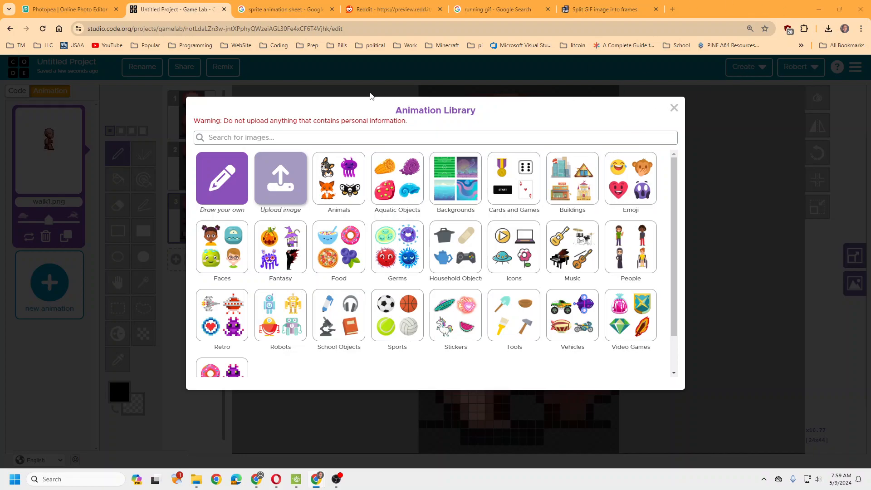
scroll(579, 300, "down", 1)
scroll(599, 304, "up", 1)
left_click(675, 107)
left_click(828, 29)
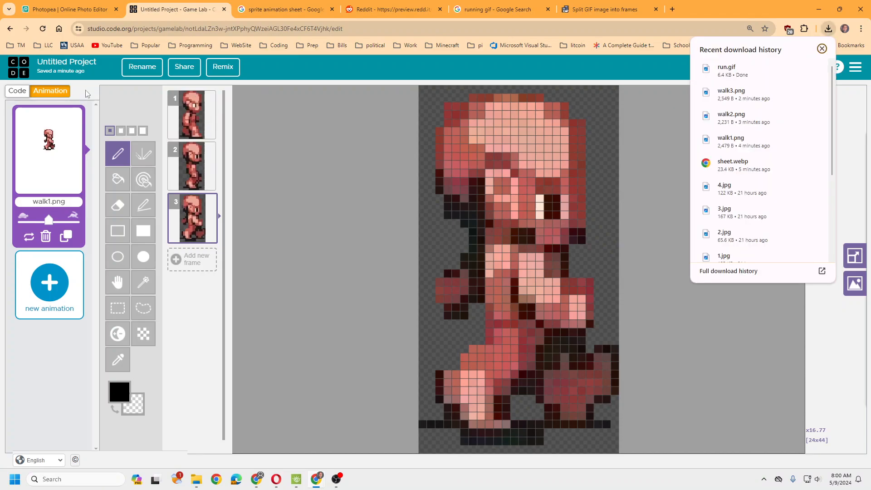
left_click(50, 300)
left_click(274, 174)
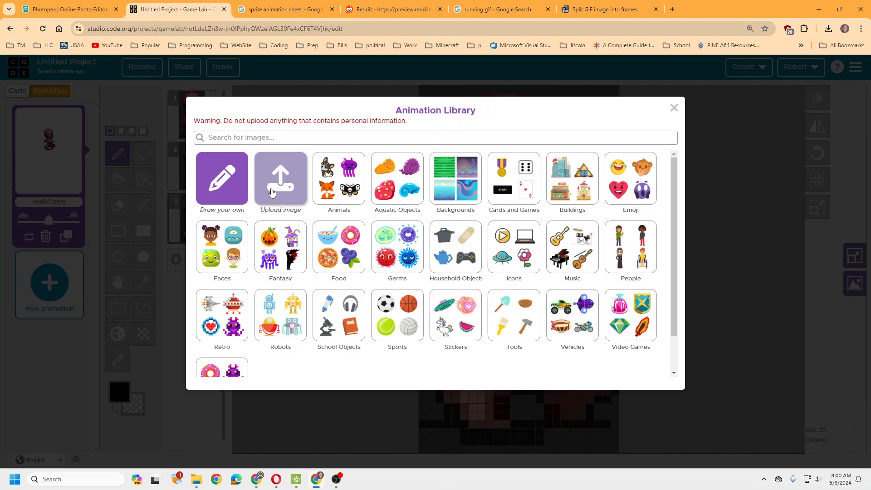
left_click(674, 107)
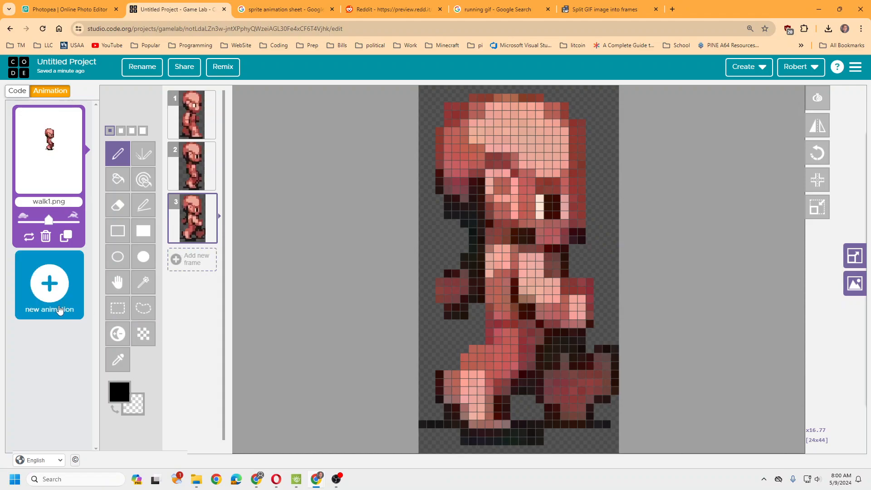
- Switch to Ezgif, upload run.gif to the GIF frame extractor and split it into individual frames
left_click(509, 9)
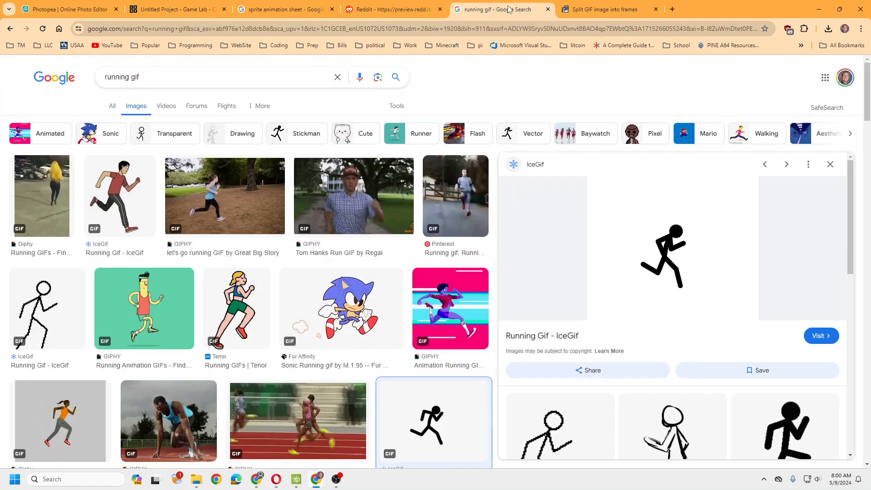
left_click(615, 9)
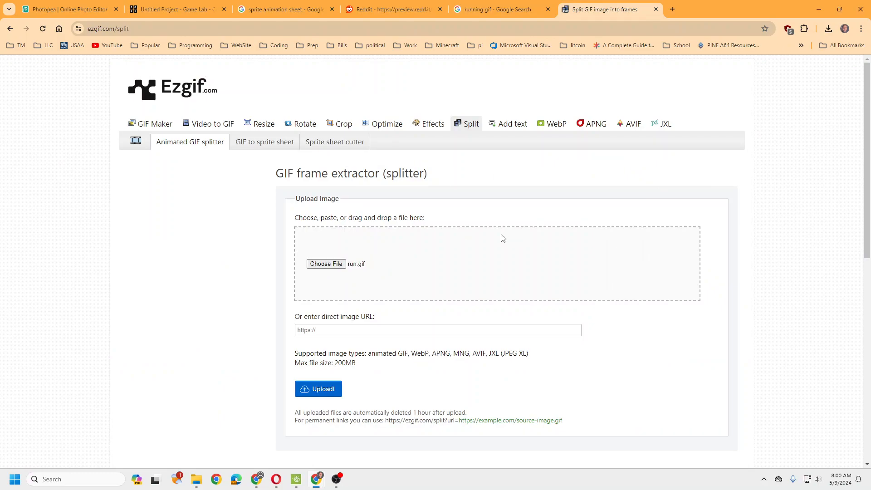
left_click(336, 387)
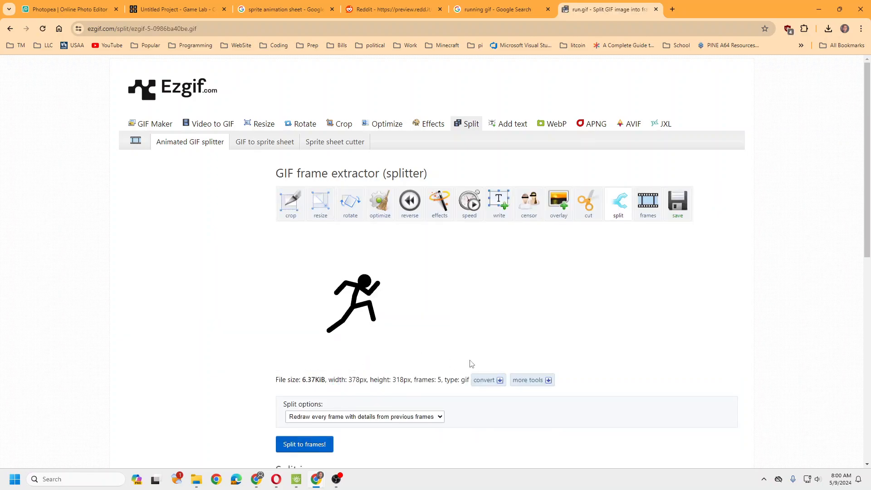
scroll(480, 368, "down", 2)
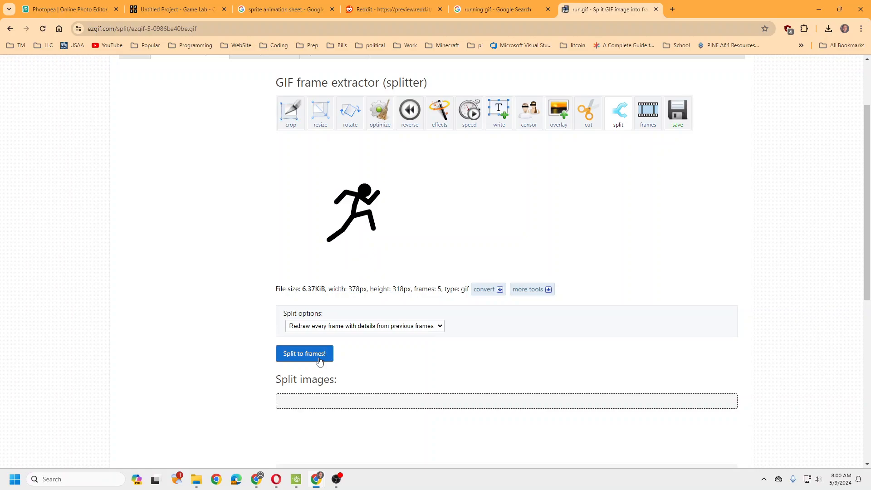
left_click(307, 350)
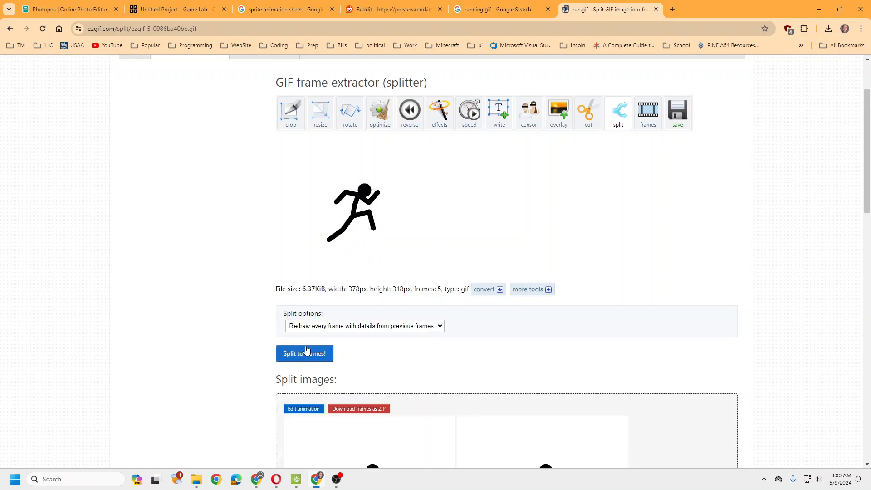
- Look over the split stick figure images and download the frames as a ZIP
scroll(358, 352, "down", 10)
scroll(357, 273, "up", 3)
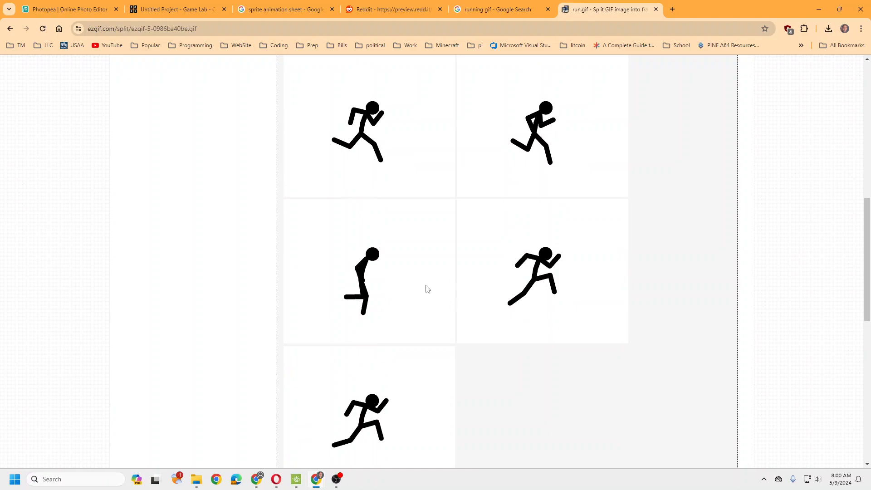
scroll(416, 285, "down", 4)
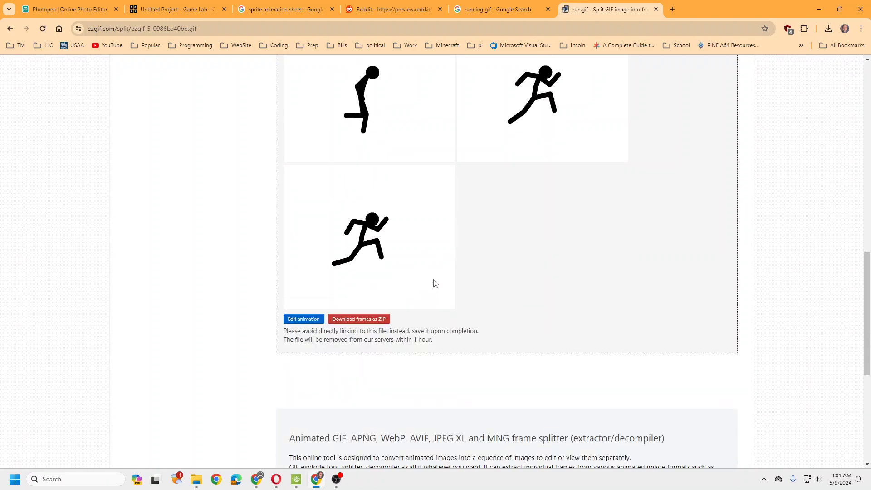
left_click(372, 321)
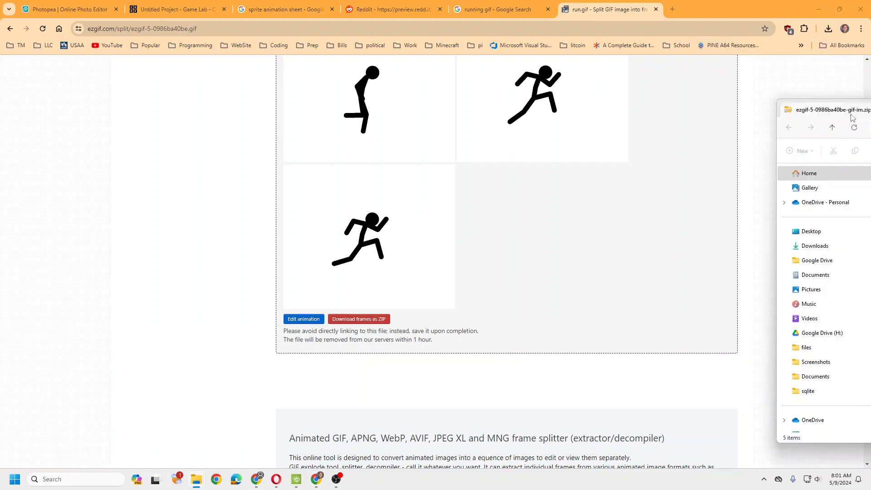
- Extract ezgif-5-0986ba40be-gif-im.zip to a folder of the same name in Downloads and put the file windows away
left_click(225, 114)
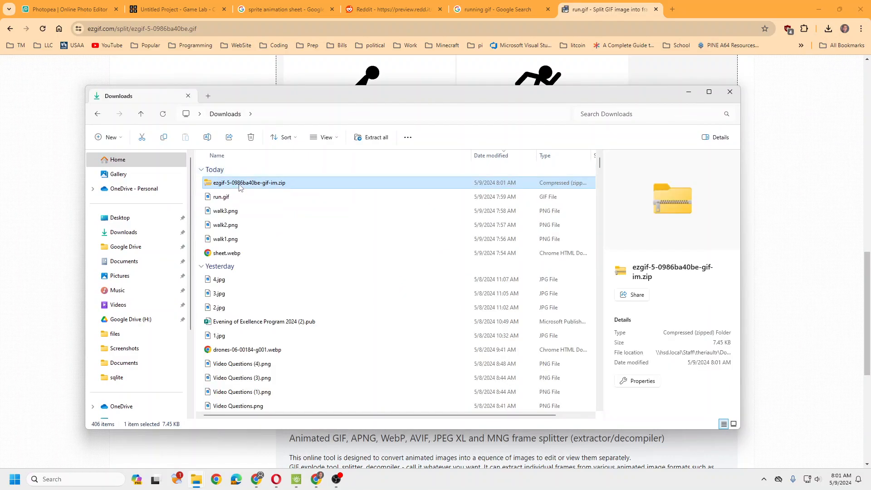
right_click(237, 184)
left_click(273, 272)
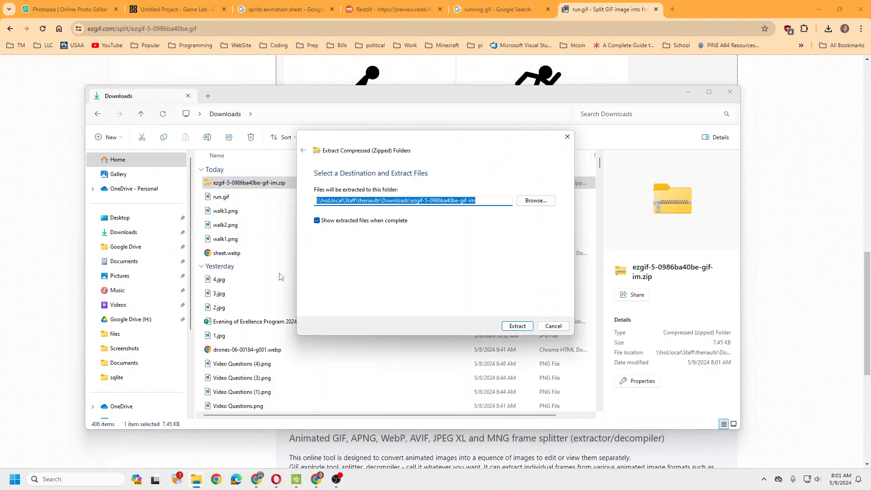
left_click(518, 326)
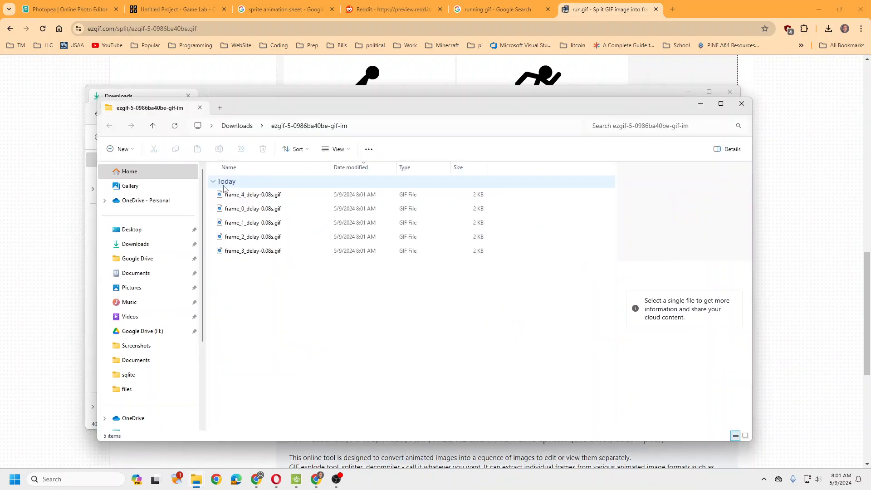
left_click(237, 126)
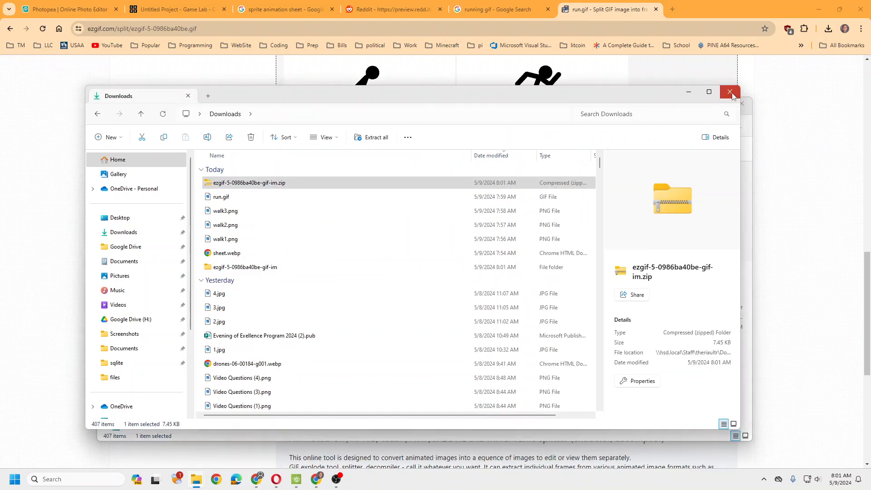
left_click_drag(445, 111, 870, 160)
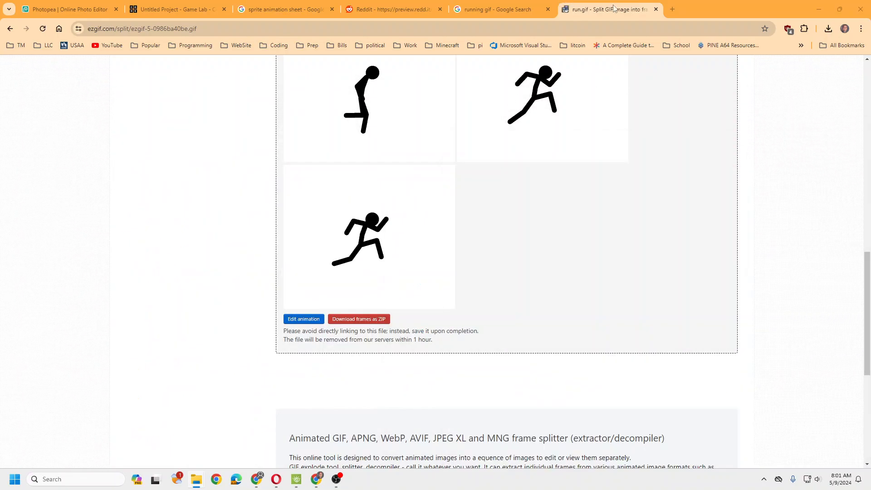
- Close the Ezgif page and the running gif search page
left_click(494, 10)
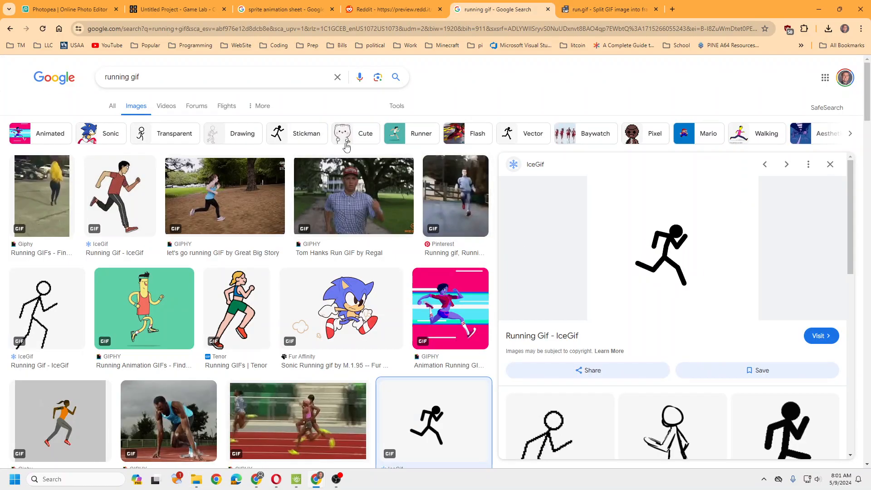
left_click(608, 9)
left_click(656, 9)
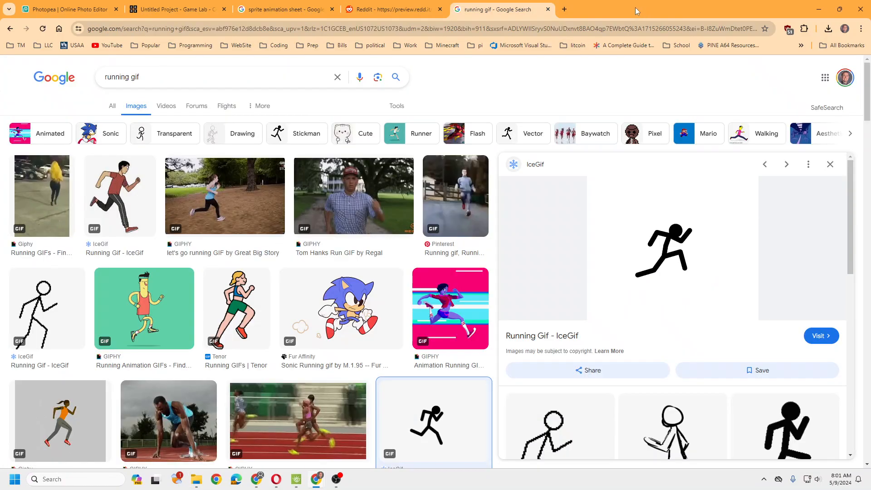
left_click(548, 9)
left_click(177, 9)
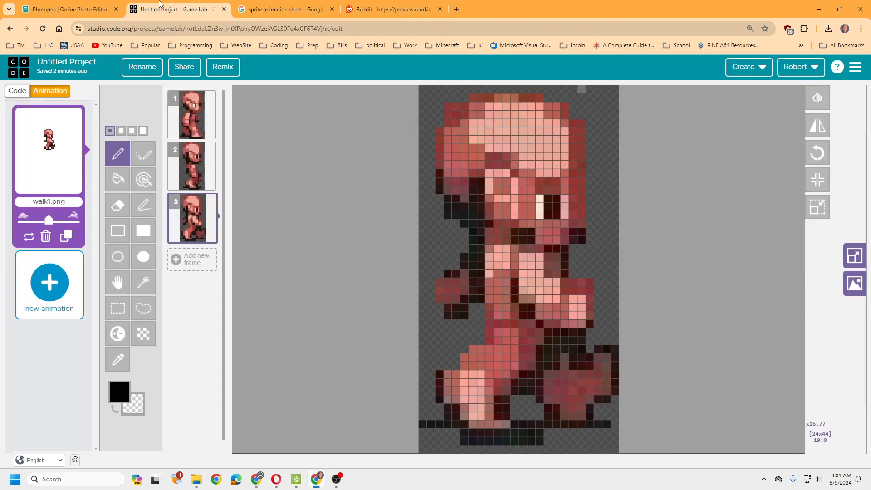
left_click(32, 299)
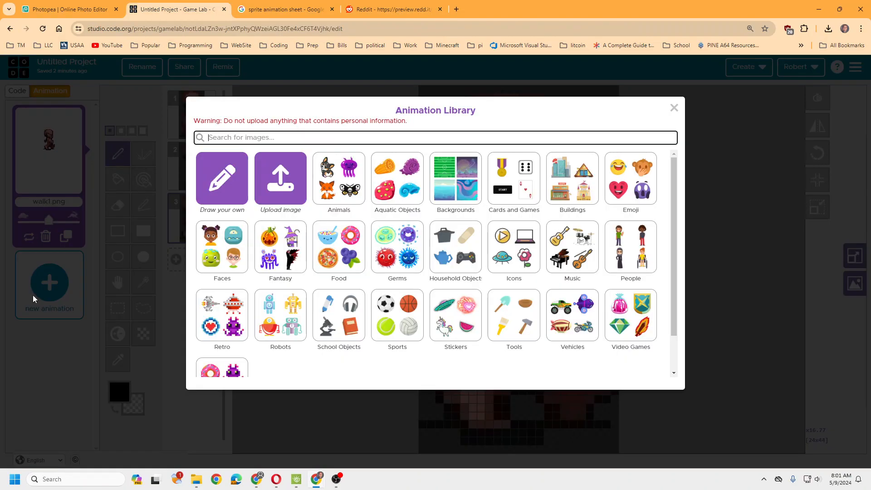
left_click(271, 178)
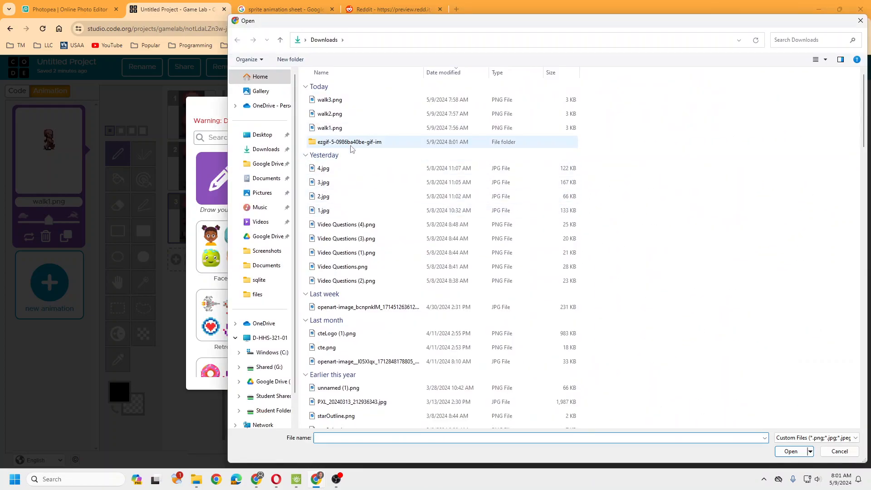
double_click(354, 143)
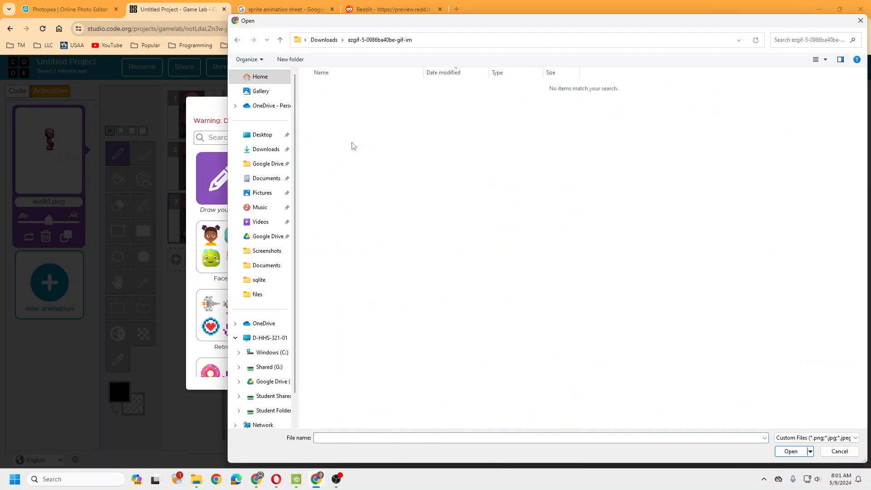
key("Escape")
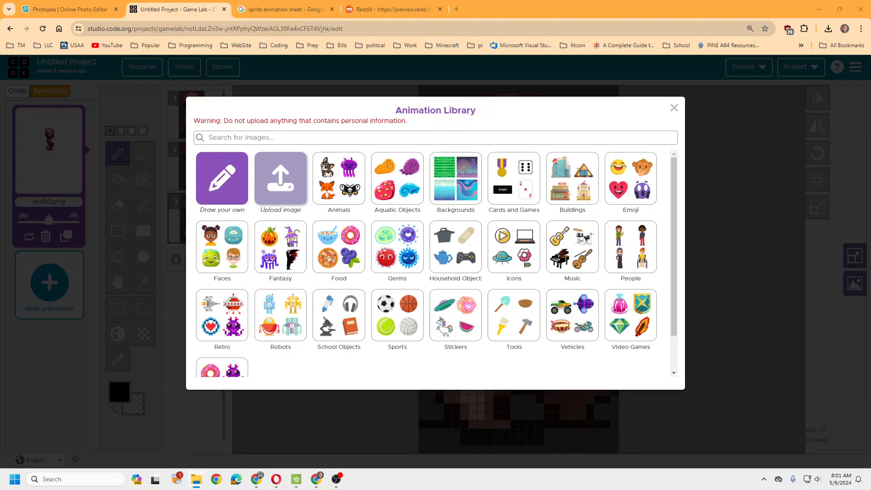
left_click_drag(706, 77, 519, 77)
left_click(474, 9)
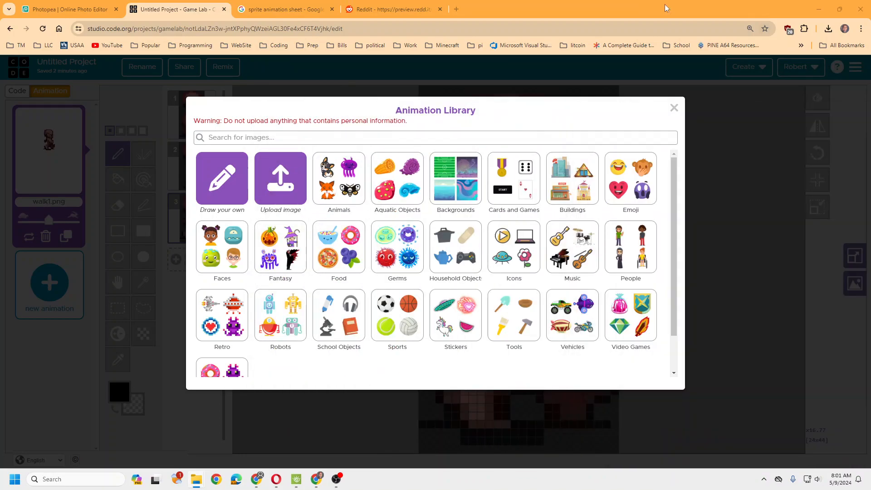
- Search the web for "gif to png" in a new tab, open CloudConvert's GIF to PNG converter and add frame_0_delay-0.08s.gif
left_click(456, 9)
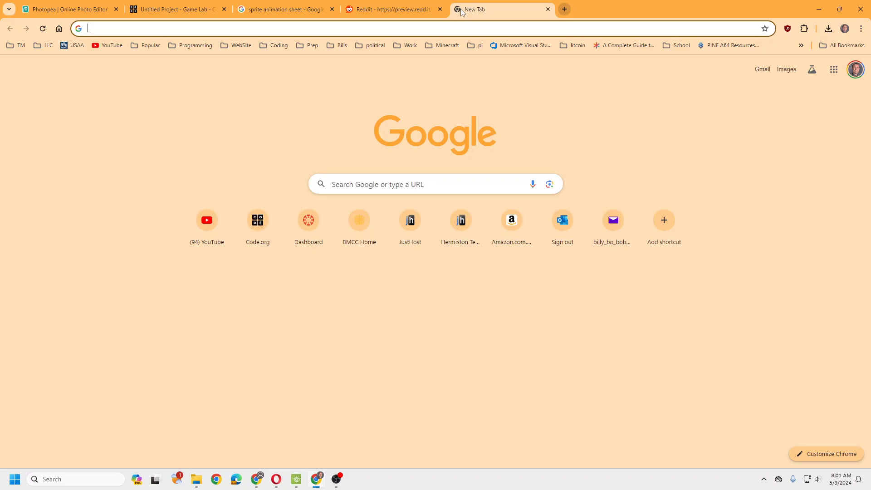
type("gif to png")
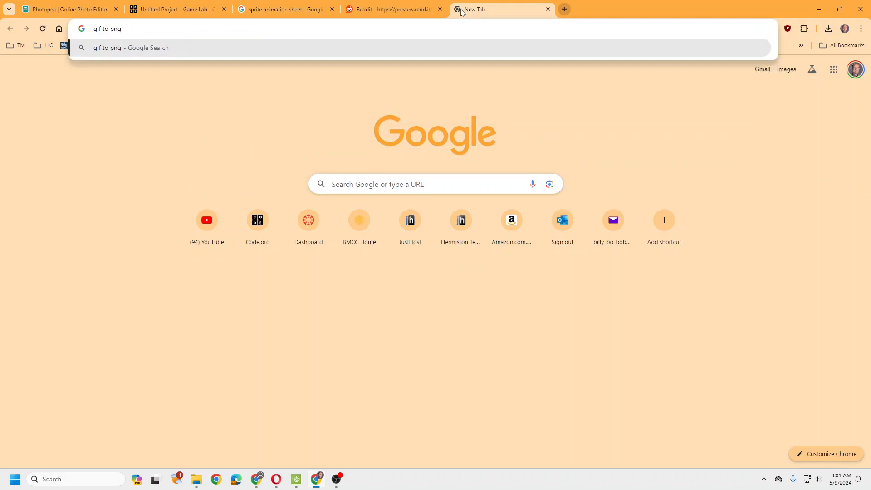
key("Return")
left_click(164, 179)
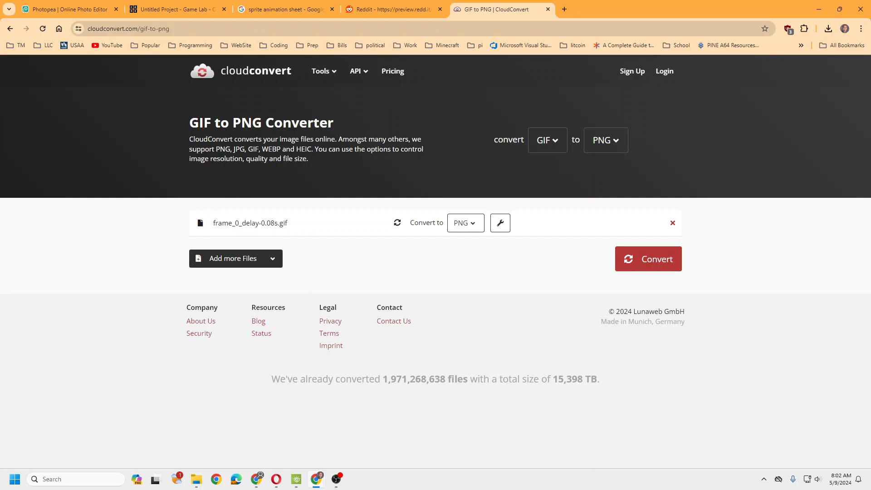
- Convert frame_0_delay-0.08s.gif to PNG and download the result
left_click(636, 254)
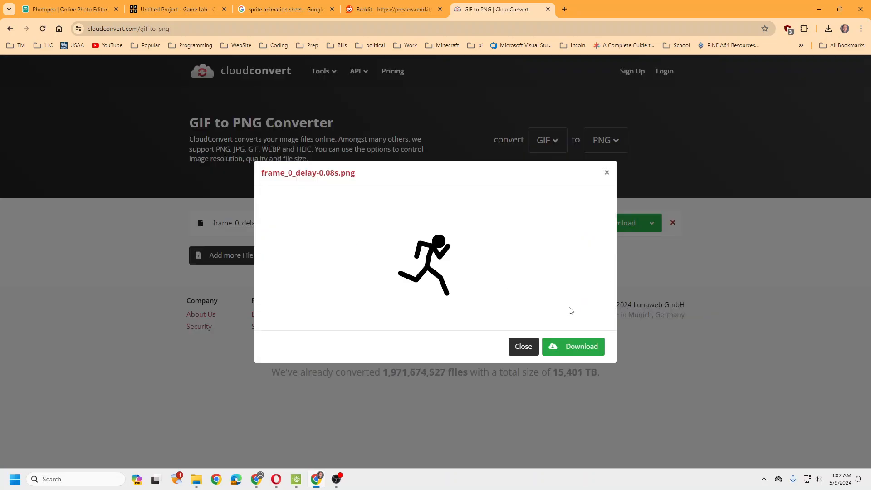
left_click(578, 348)
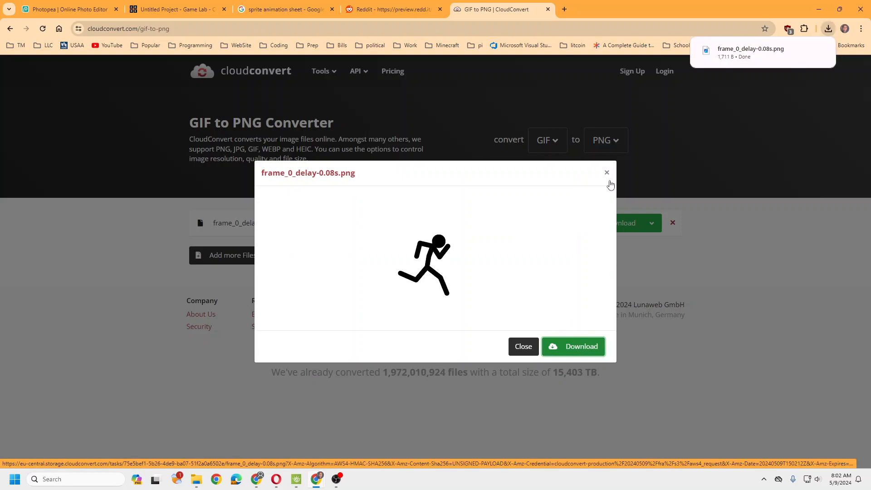
left_click(515, 347)
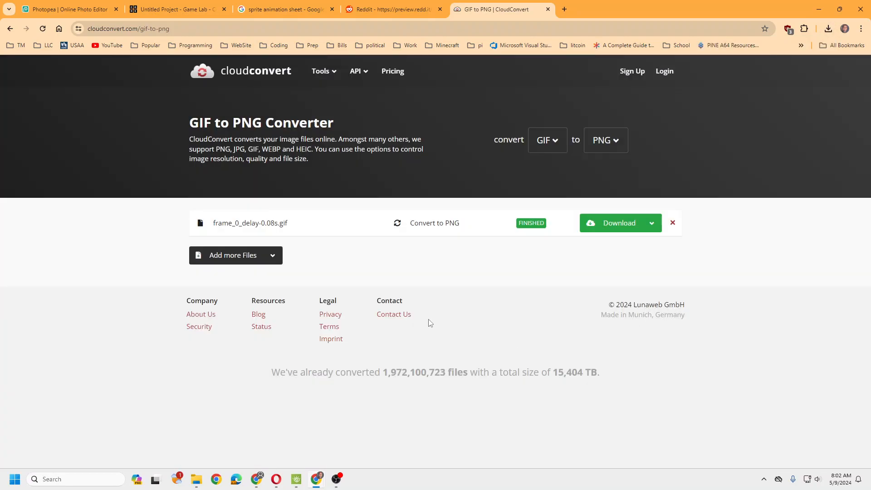
- Add the GIF frames 1 to 4 to the converter, remove the finished frame_0 entry and convert the four files to PNG
left_click(248, 259)
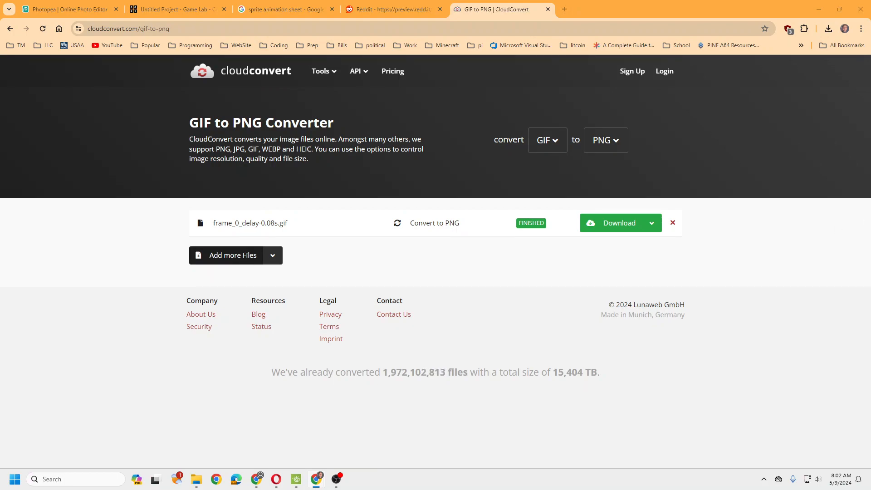
left_click(233, 290)
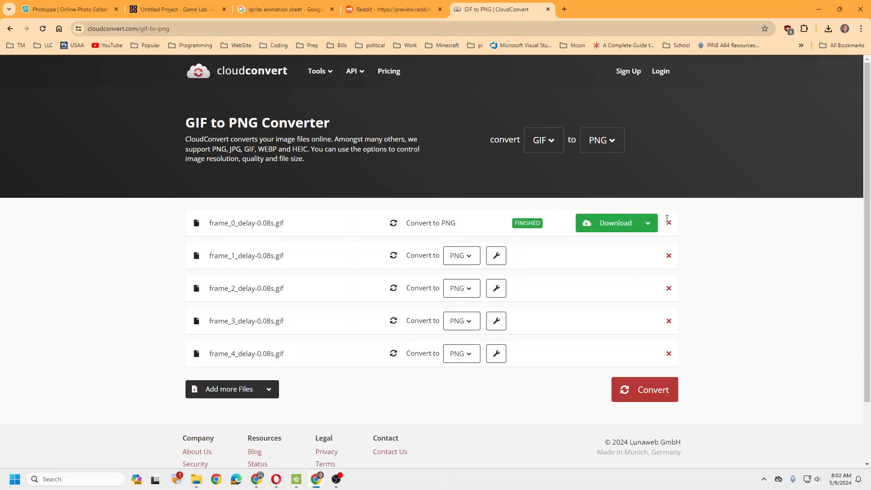
left_click(669, 224)
left_click(654, 356)
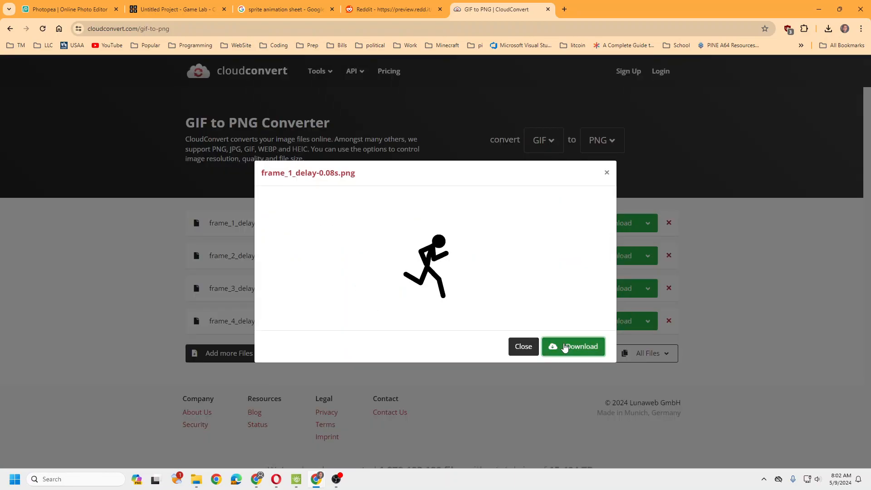
- Download the converted PNG files of frames 1, 2, 3 and 4
left_click(563, 348)
left_click(526, 346)
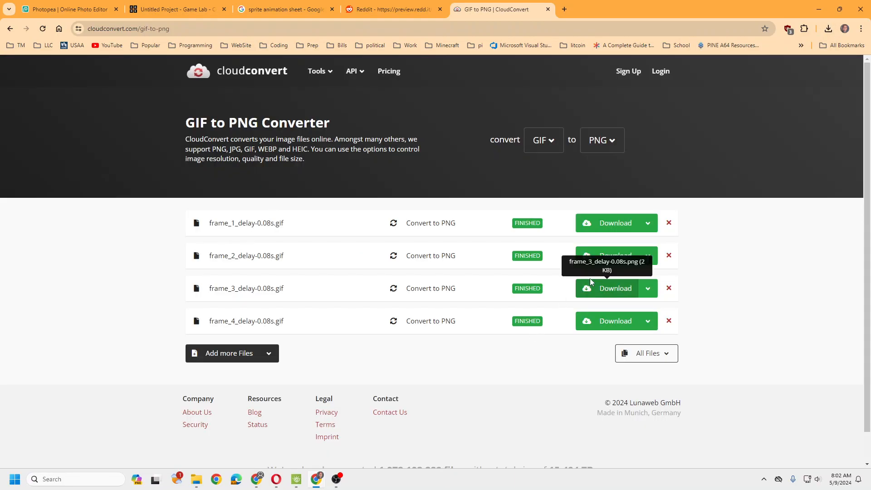
left_click(609, 256)
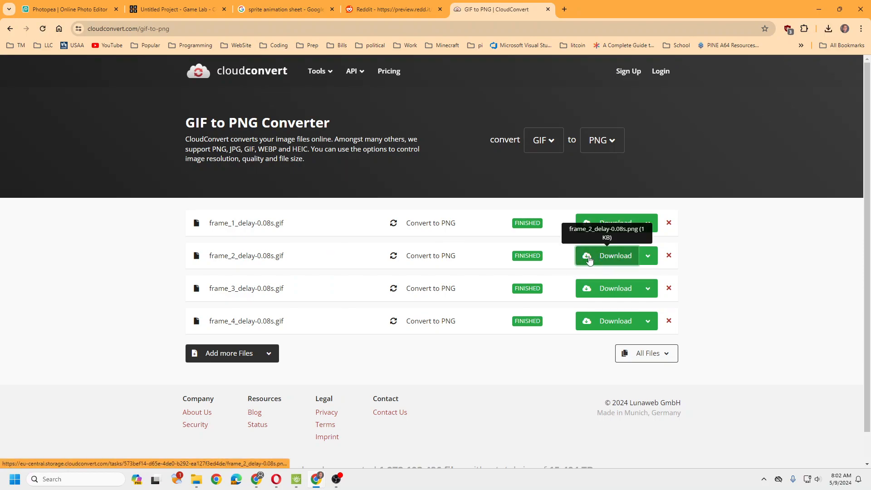
left_click(608, 289)
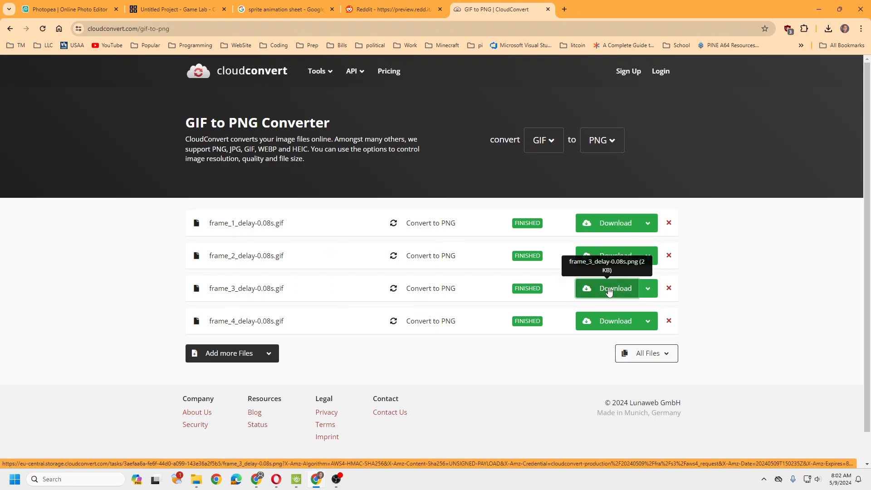
left_click(607, 323)
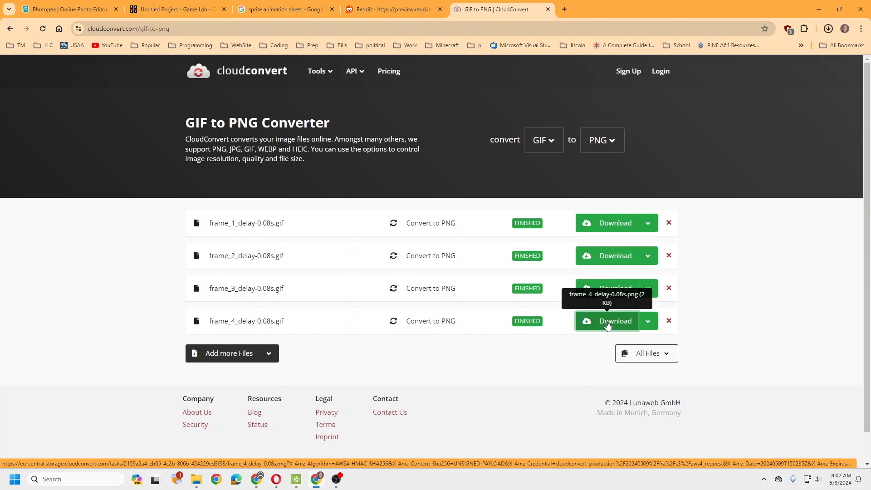
- Check the converted frames in the Downloads folder, switch back to Game Lab and preview frame_0_delay-0.08s.png
key("alt+Tab")
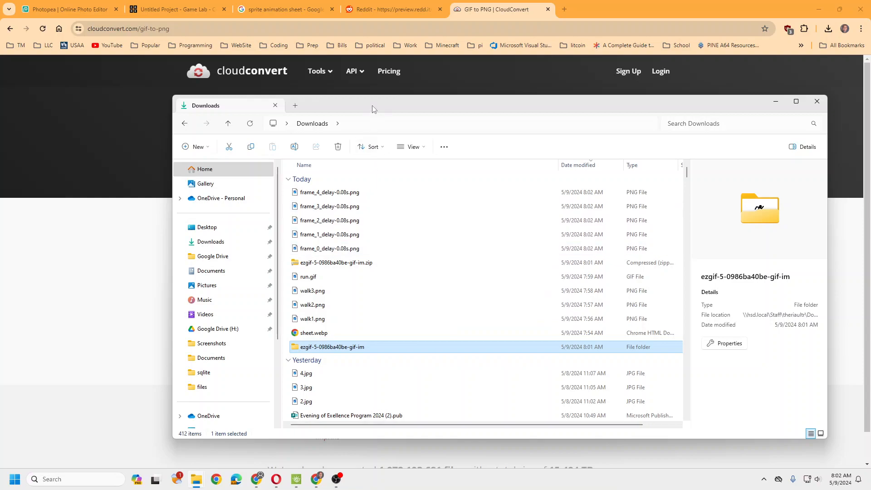
key("alt+Tab")
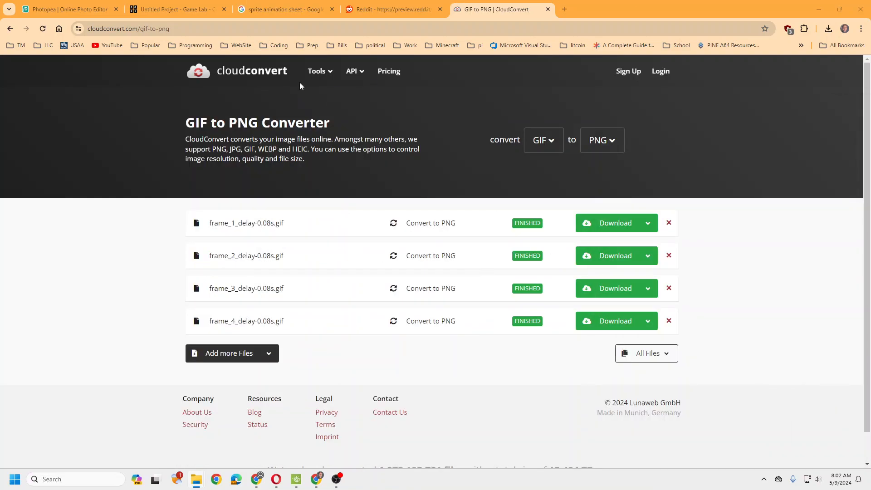
left_click(178, 10)
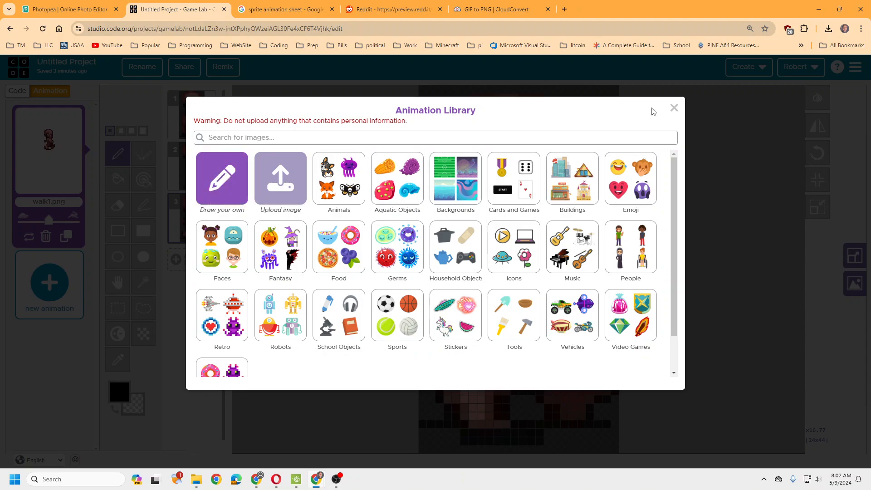
left_click(281, 178)
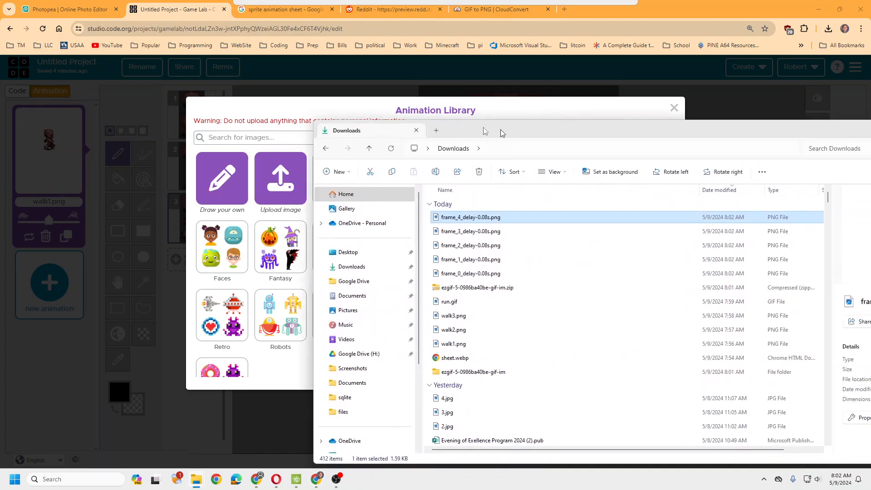
left_click_drag(556, 113, 376, 113)
double_click(337, 254)
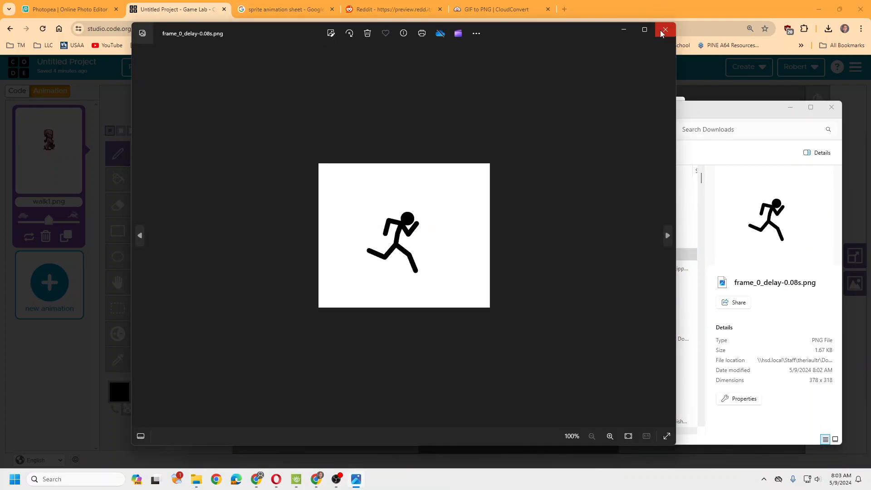
left_click(665, 30)
left_click(832, 108)
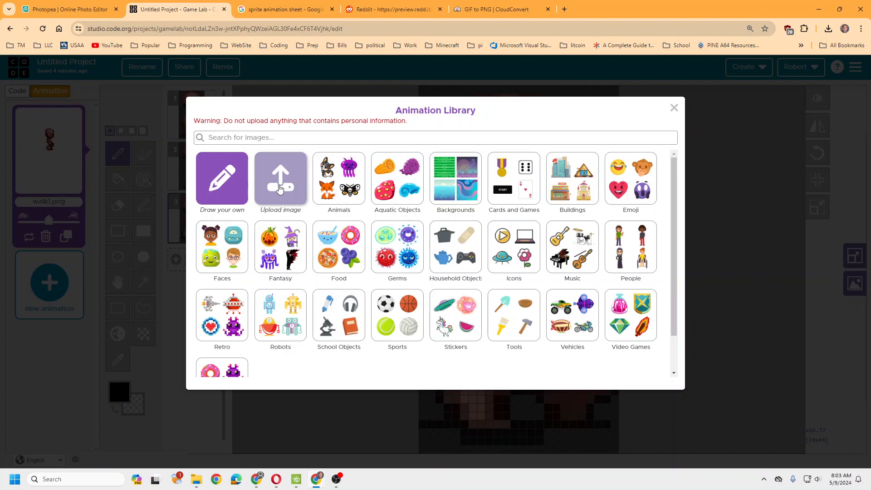
left_click(676, 107)
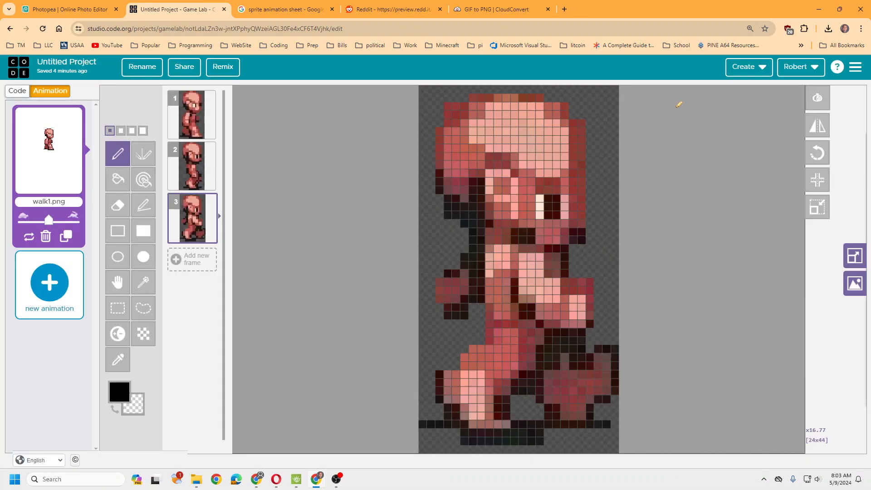
- Create a new Game Lab animation by uploading frame_0_delay-0.08s.png from the Downloads folder
left_click(56, 272)
left_click(286, 177)
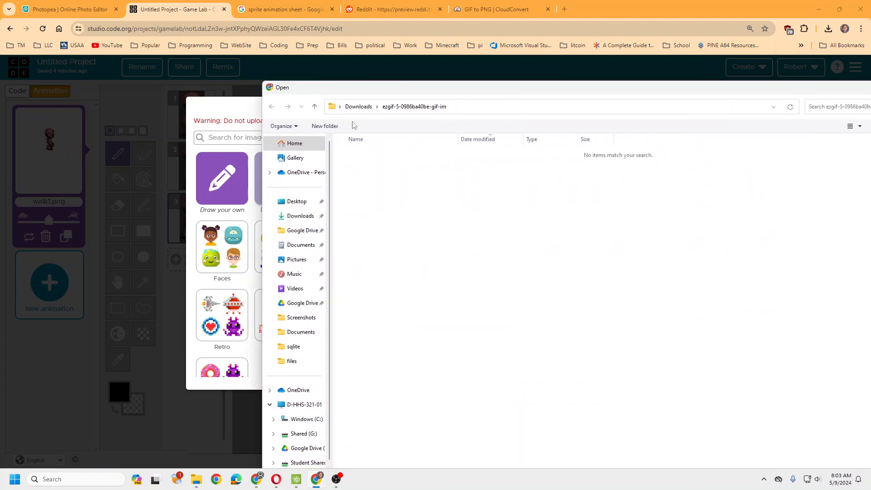
left_click(324, 39)
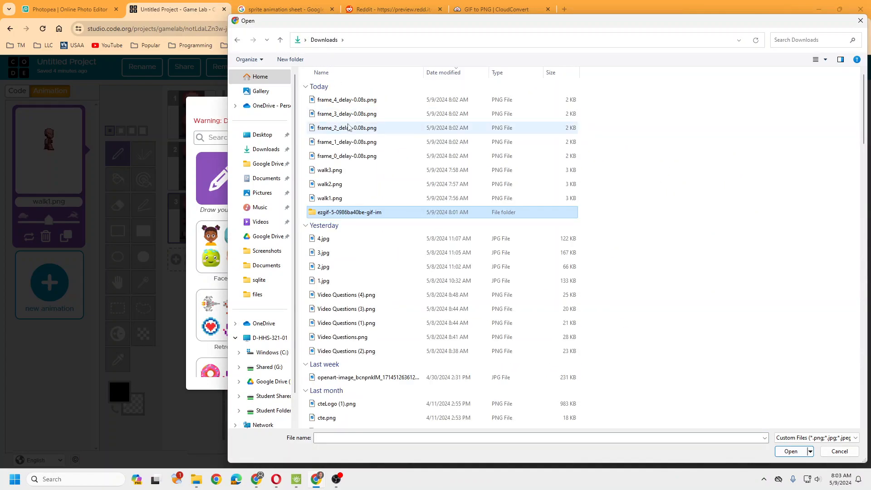
double_click(344, 159)
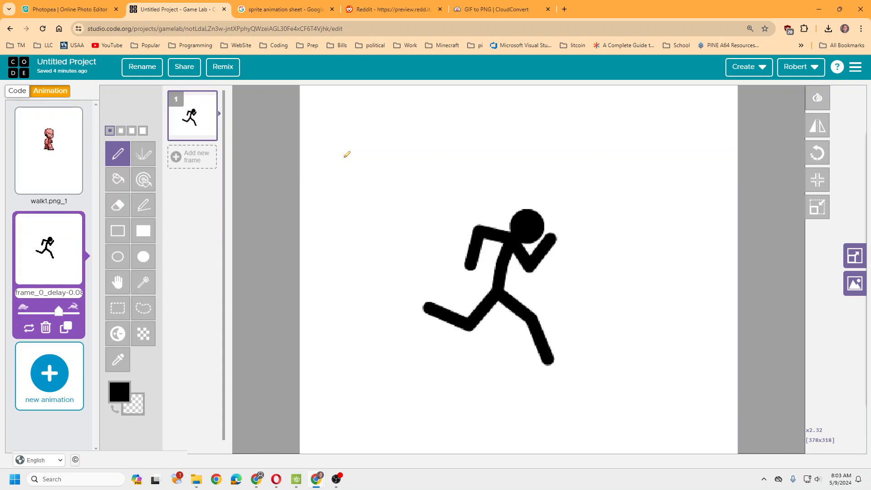
- Upload frame_1_delay-0.08s.png, frame_2_delay-0.08s.png and frame_3_delay-0.08s.png as the second, third and fourth frames of the stick figure animation
left_click(197, 164)
left_click(265, 171)
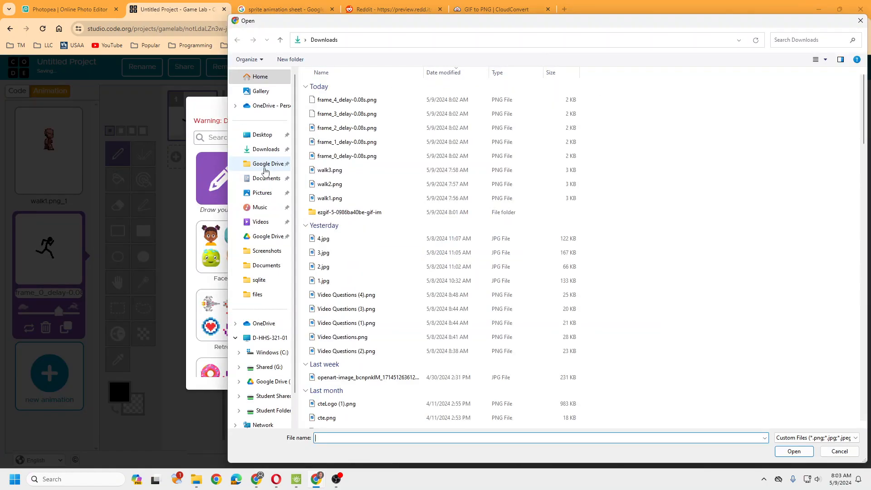
double_click(345, 142)
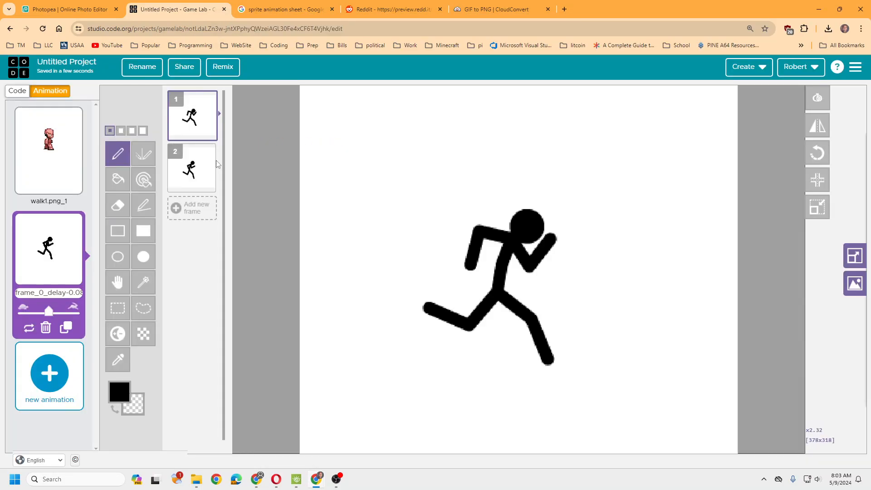
left_click(202, 209)
left_click(281, 182)
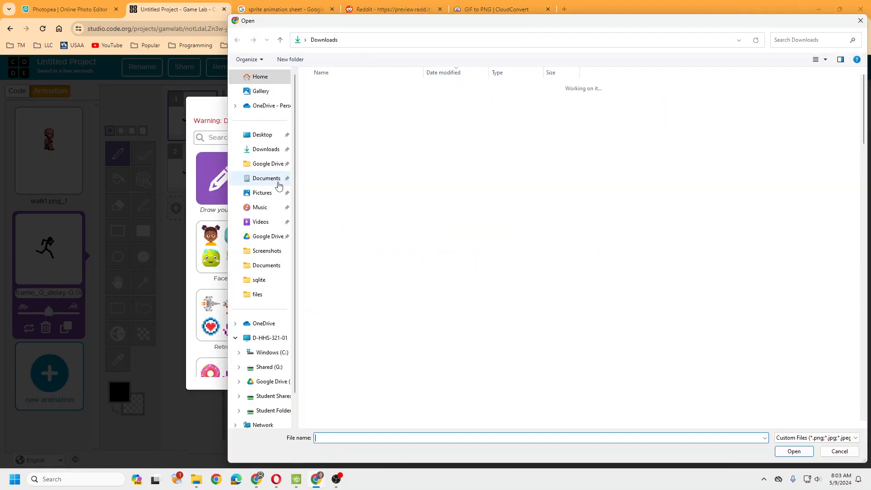
double_click(345, 128)
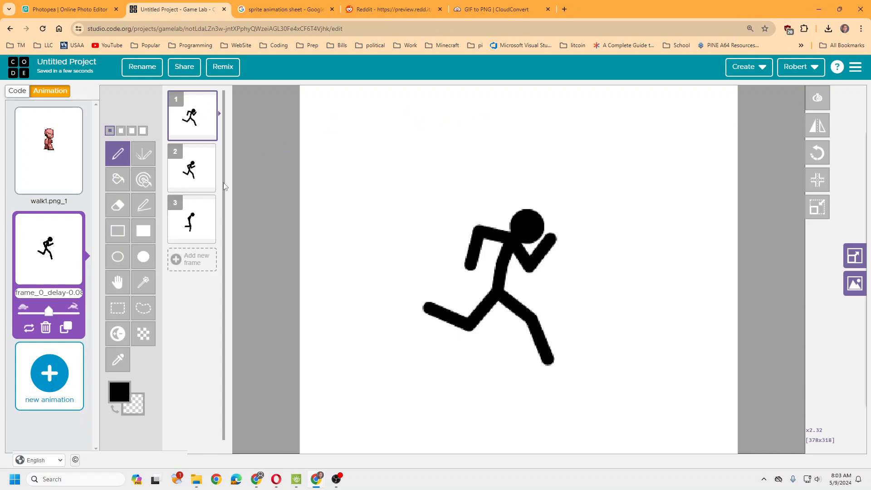
left_click(198, 260)
left_click(280, 181)
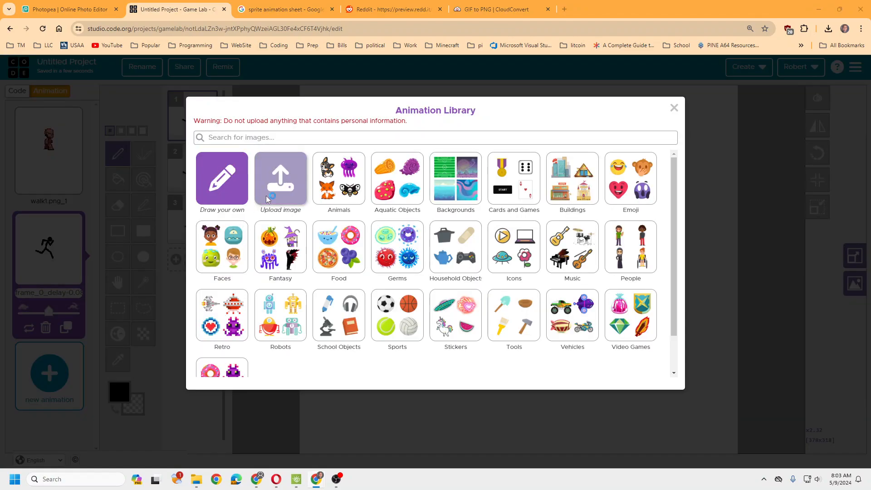
double_click(346, 114)
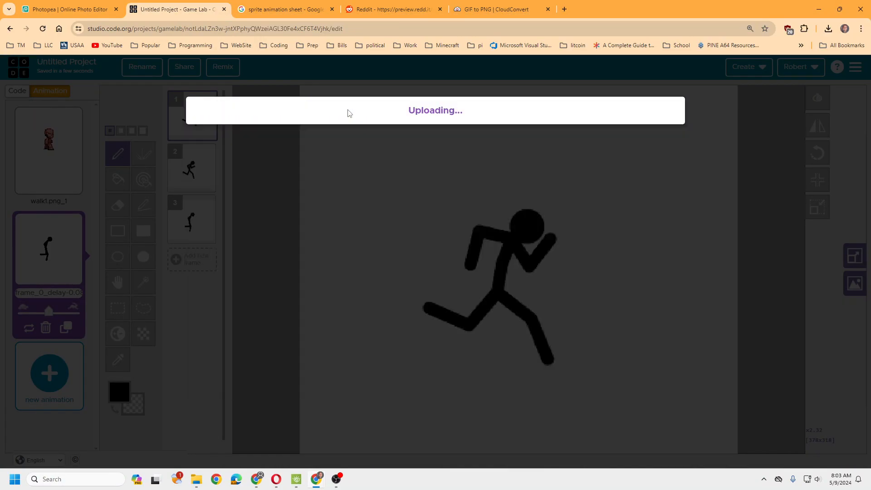
- Upload frame_4_delay-0.08s.png as the fifth frame of the stick figure animation and set the playback speed to the fastest
left_click(181, 309)
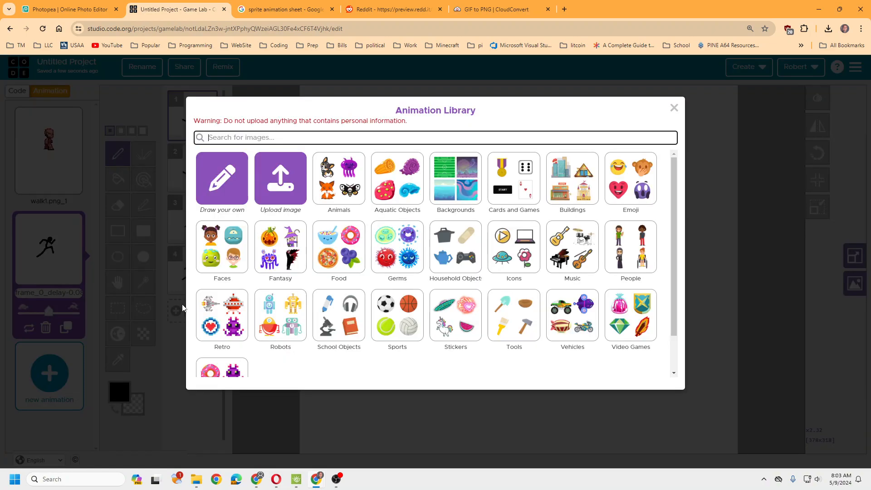
left_click(278, 182)
double_click(346, 99)
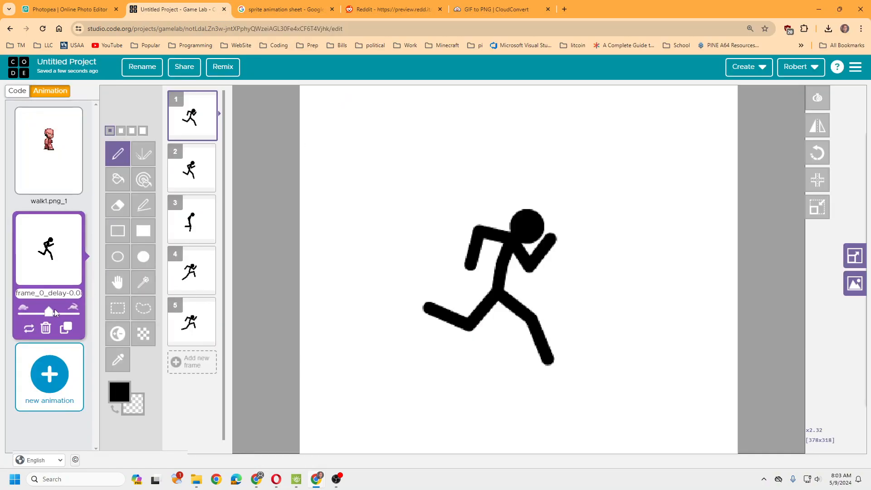
left_click_drag(69, 314, 72, 311)
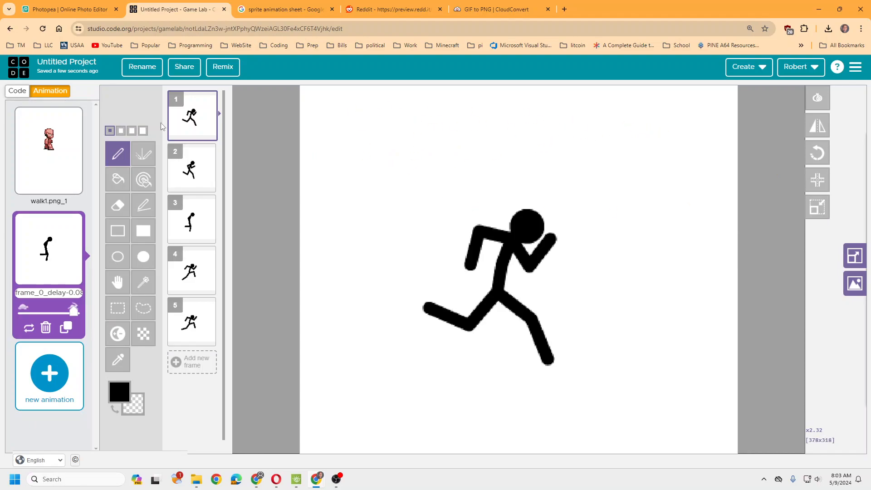
- Erase the white background around the stick figure in the first frame with a magic wand selection
left_click(143, 280)
left_click(380, 136)
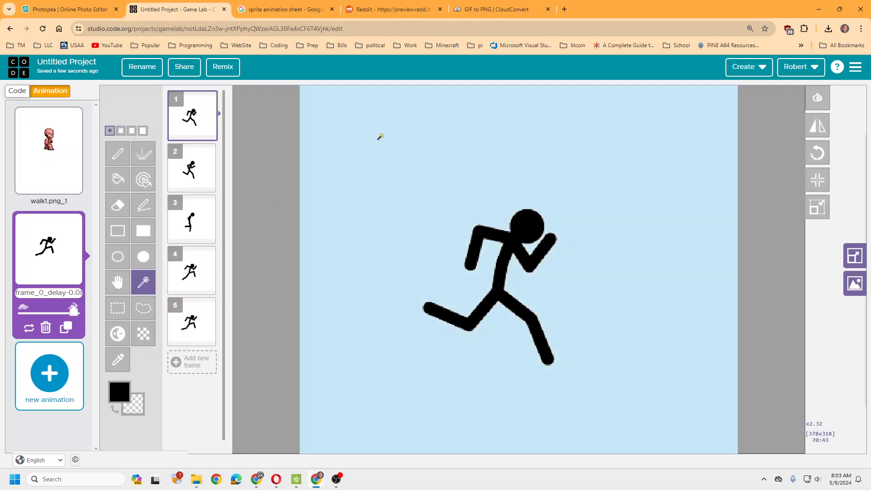
key("Delete")
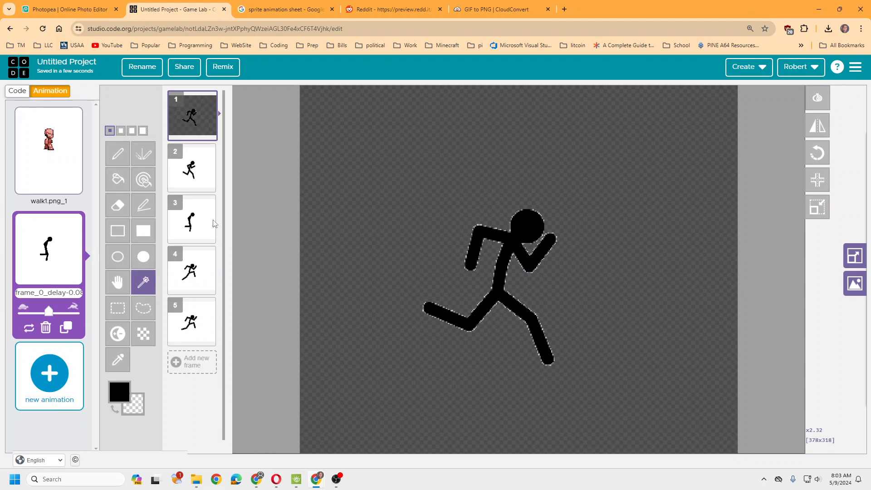
- Duplicate the second frame and erase the surrounding white background from the copy, the second frame and the fourth frame
left_click(204, 184)
left_click(337, 208)
key("Delete")
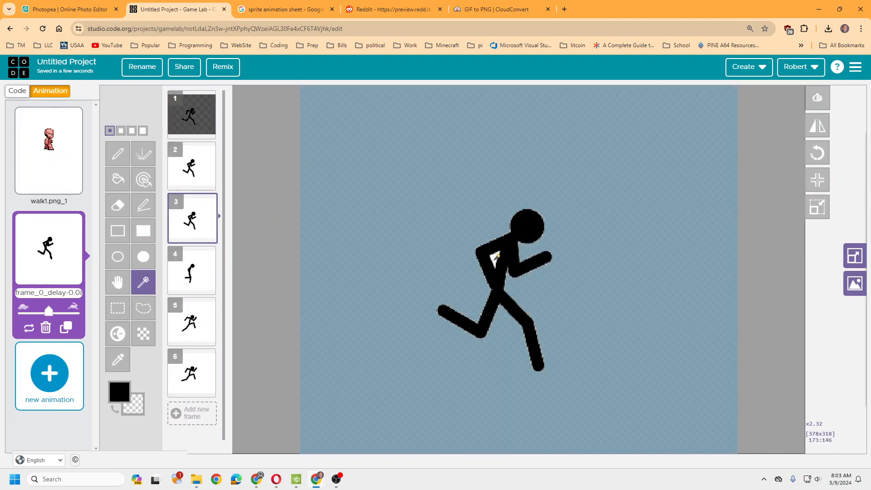
key("Delete")
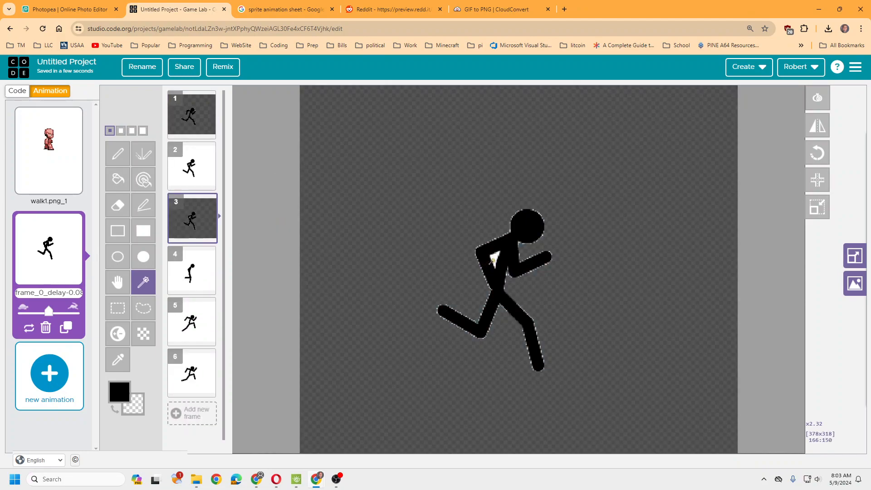
left_click(200, 177)
left_click(401, 216)
key("Delete")
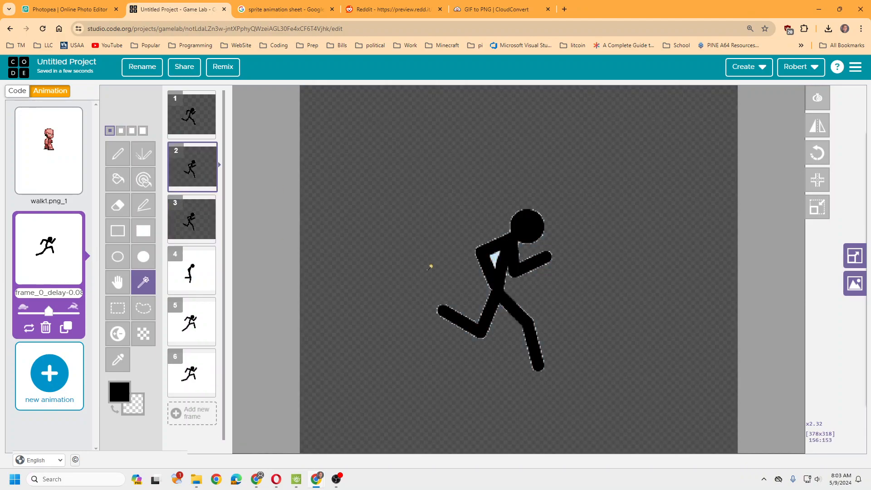
left_click(199, 273)
left_click(444, 219)
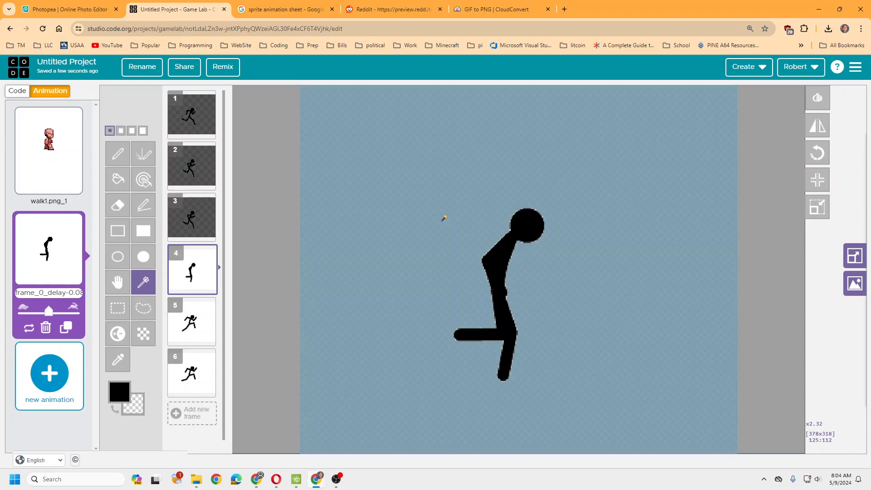
key("Delete")
- Duplicate the fifth frame and try to erase the white background from the copy and the last frame
left_click(210, 338)
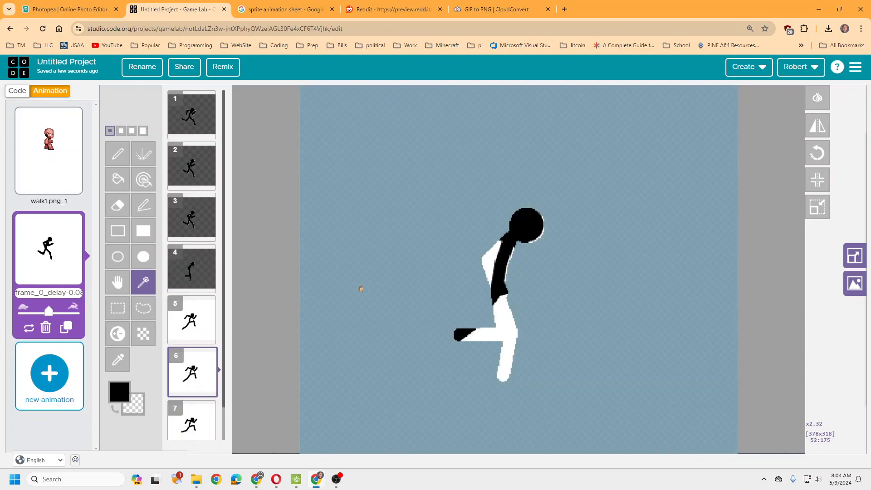
left_click(192, 422)
left_click(200, 341)
scroll(327, 304, "down", 2)
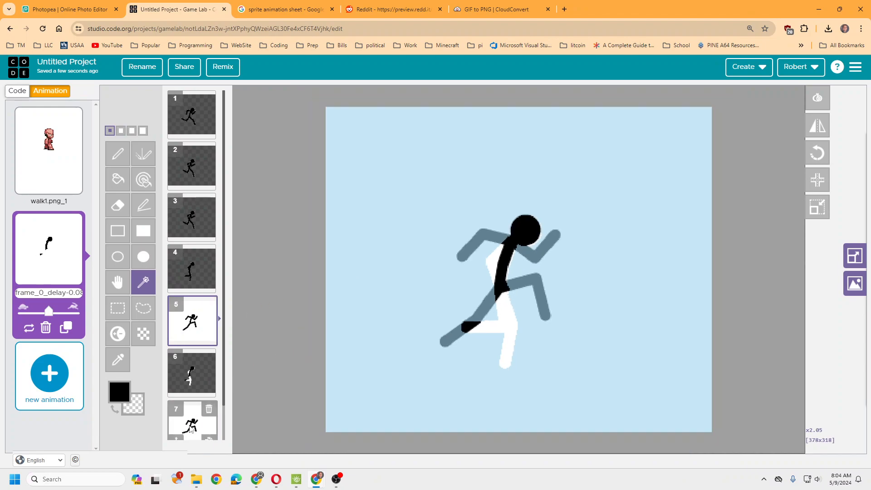
scroll(209, 408, "down", 1)
left_click(190, 390)
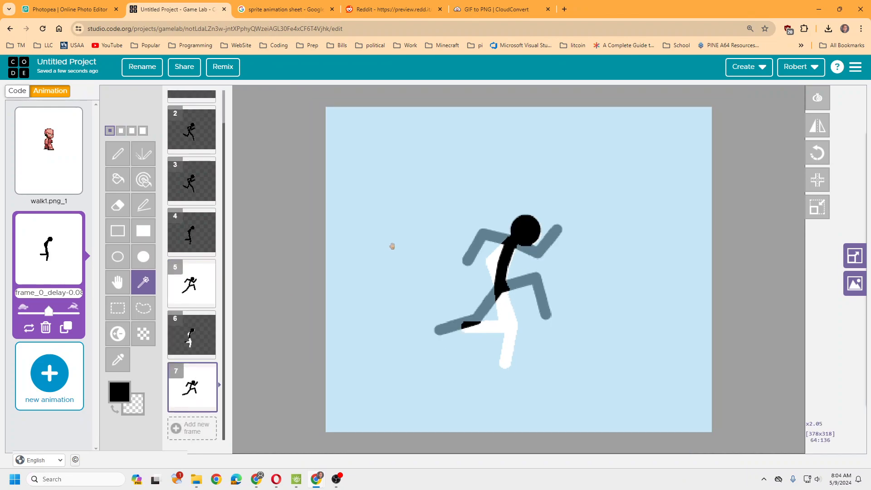
left_click(261, 283)
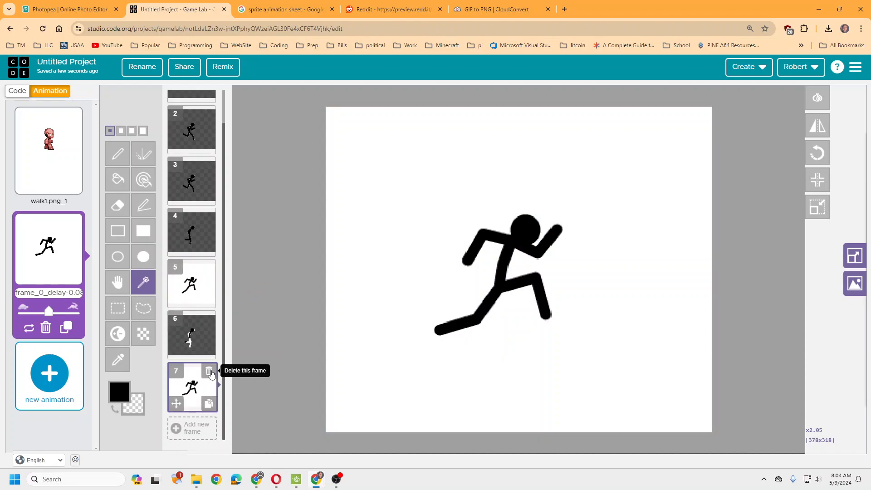
- Delete the seventh and sixth frames and erase the white background from the fifth frame
left_click(210, 372)
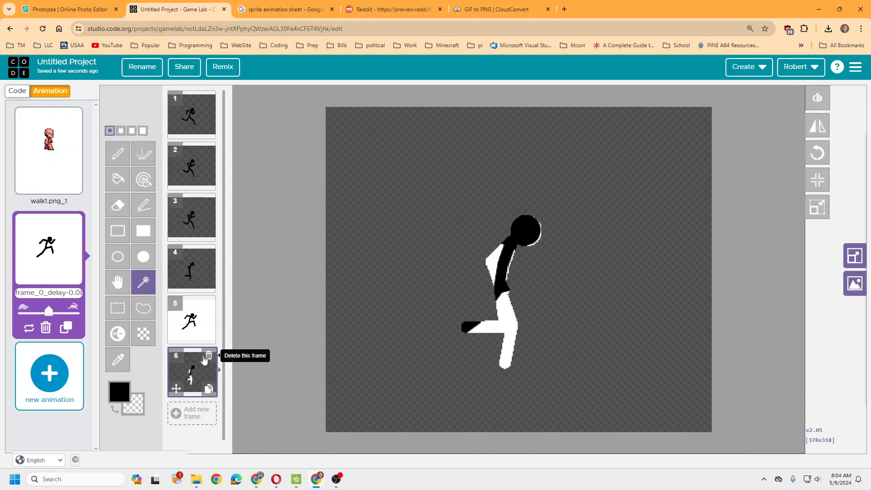
left_click(208, 357)
left_click(369, 236)
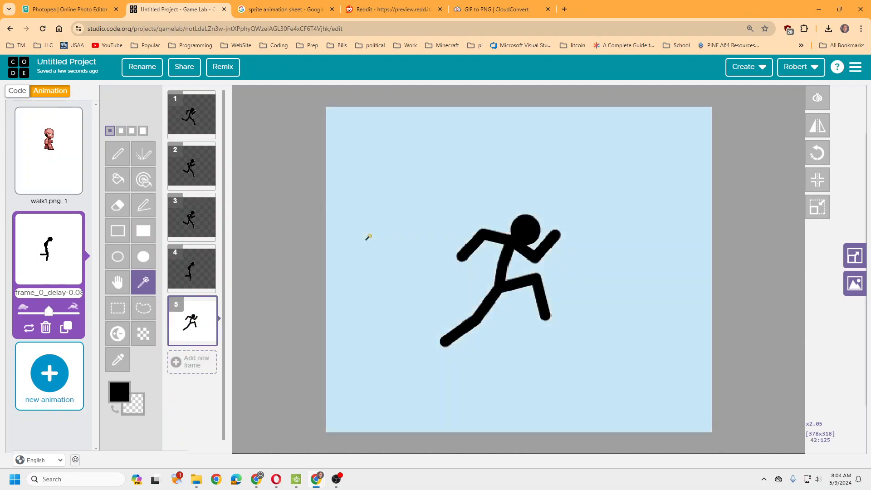
key("Delete")
left_click(262, 230)
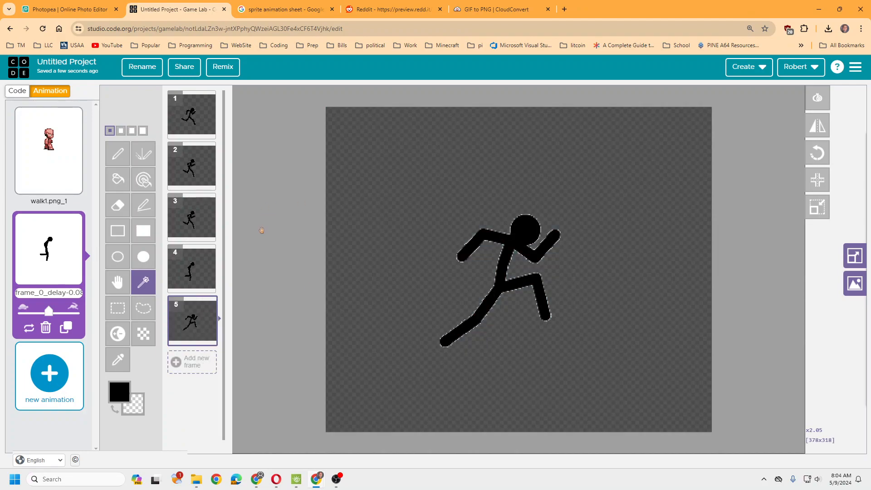
- Crop the stick figure animation's canvas to fit its content and check the cropped frames
left_click(192, 114)
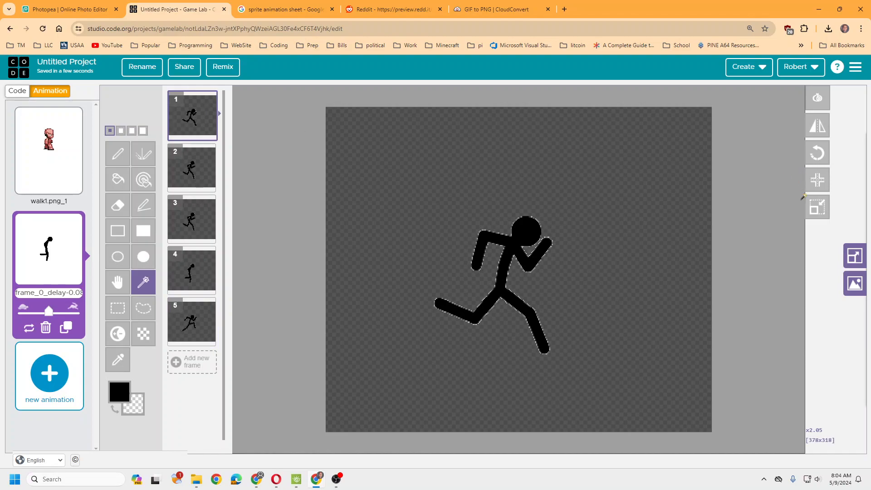
left_click(817, 206)
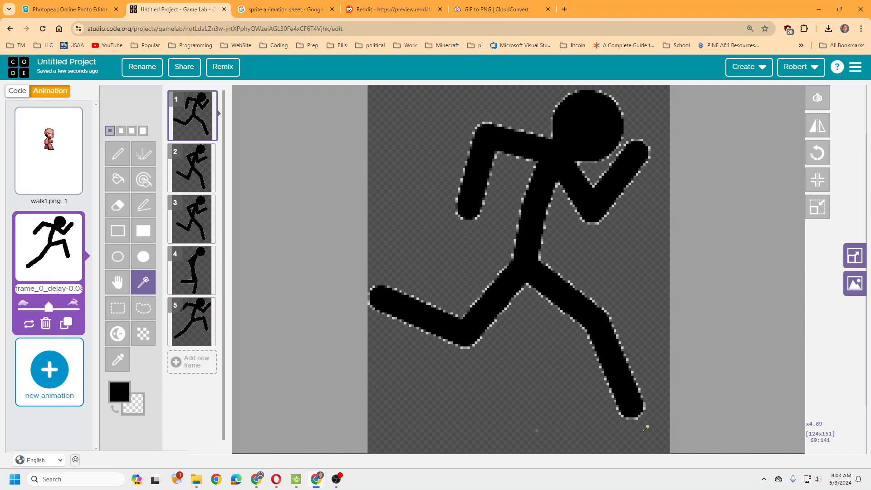
left_click(200, 285)
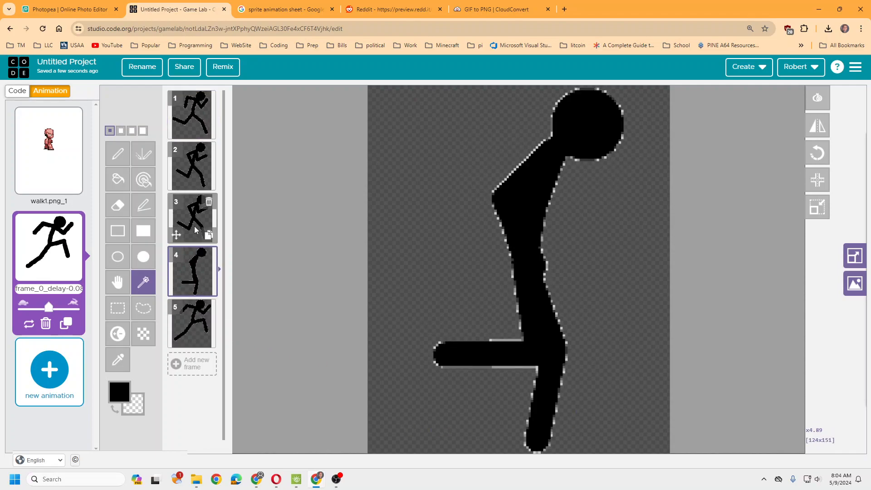
left_click(196, 119)
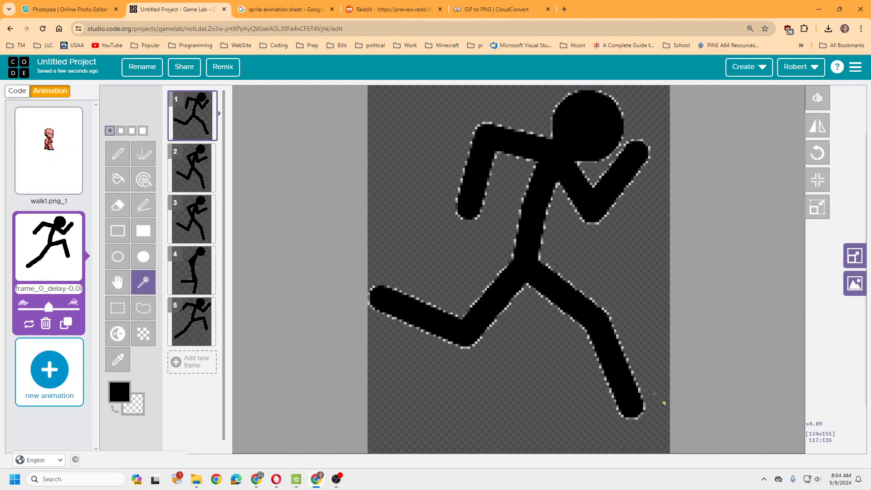
left_click(193, 218)
left_click(197, 271)
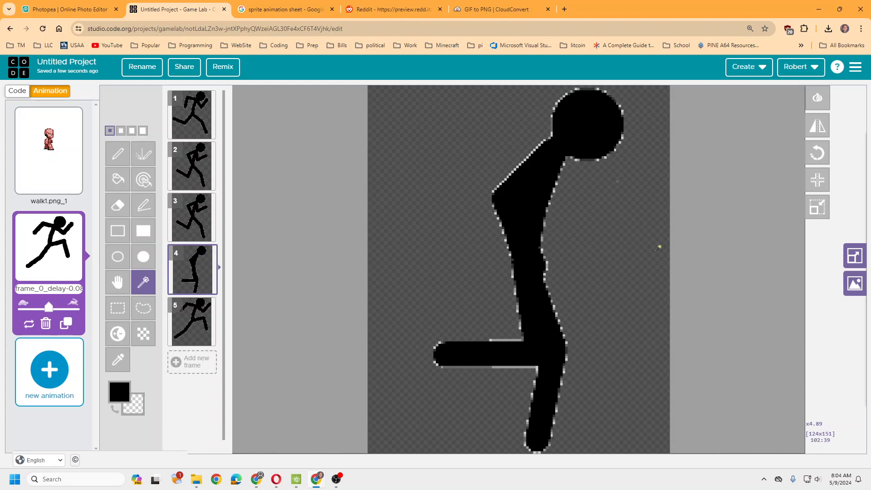
mouse_move(174, 127)
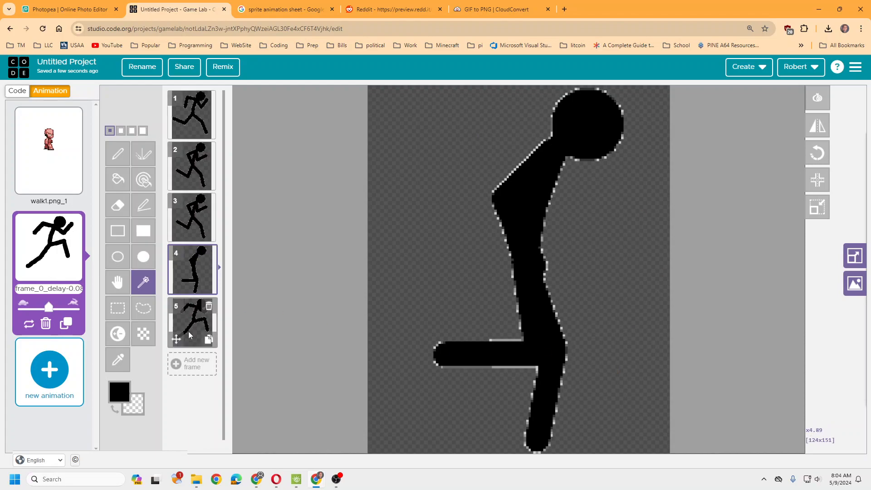
- Go to the project's code and create a sprite variable named dude at 200, 200 inside the draw function
left_click(50, 163)
left_click(18, 91)
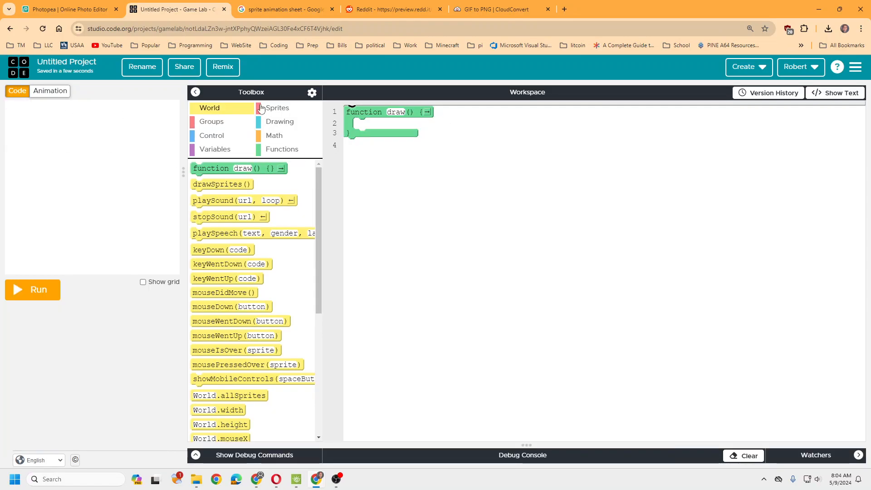
left_click(275, 109)
left_click_drag(251, 171, 415, 128)
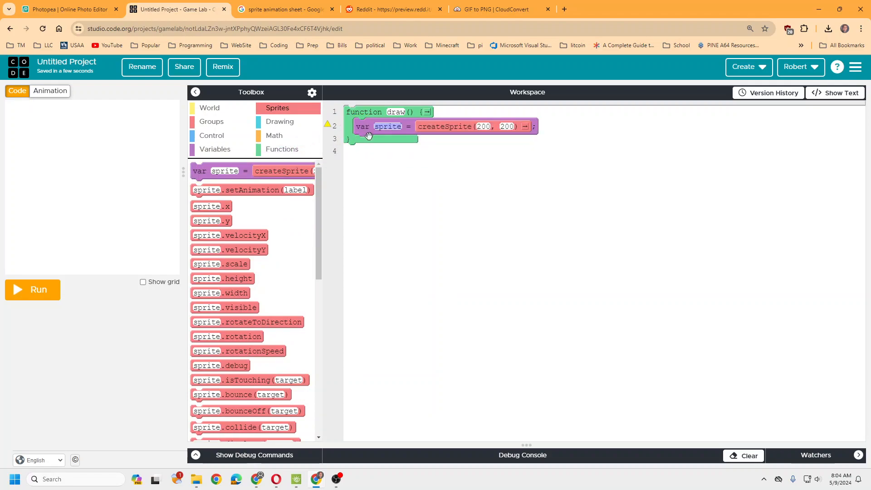
type("dude")
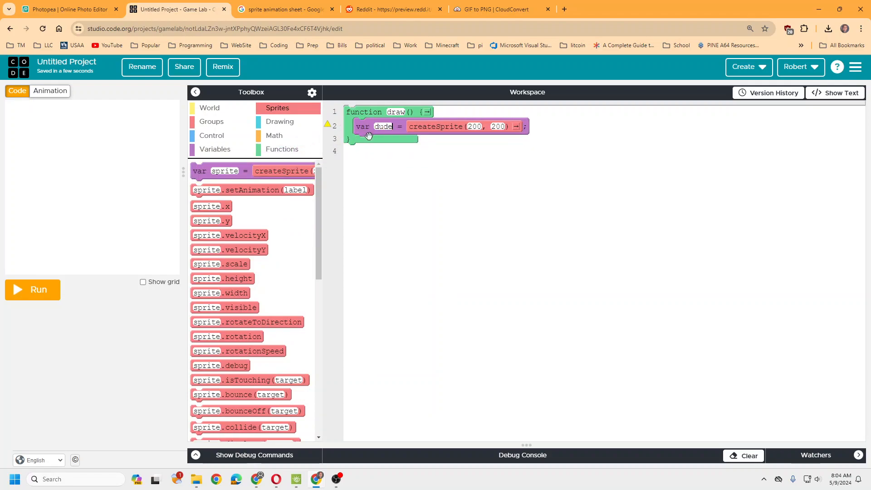
- Set the animation of dude to walk1.png_1 inside the draw function and run the program
mouse_move(243, 190)
left_mouse_down()
mouse_move(370, 157)
mouse_move(407, 164)
left_mouse_up()
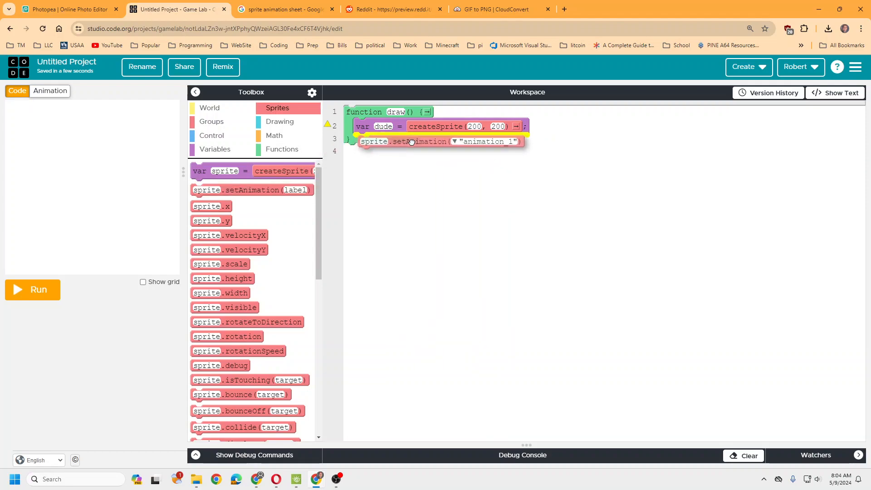
type("dude")
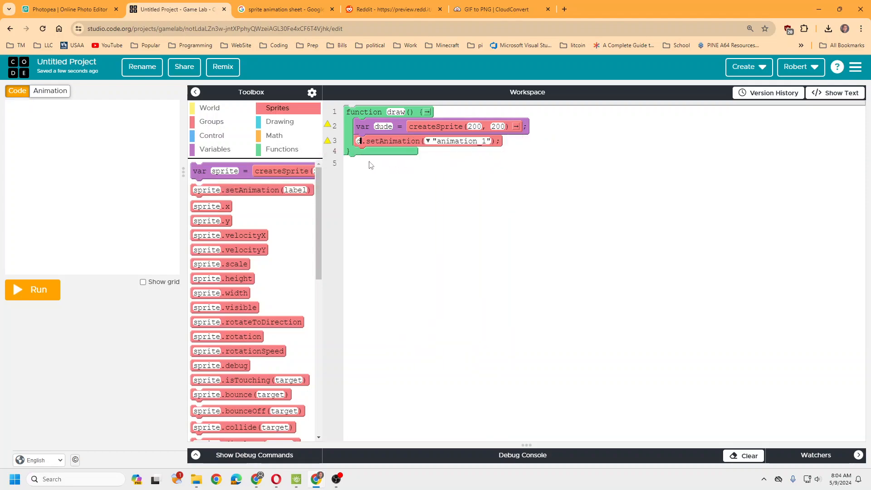
left_click(441, 141)
left_click(467, 157)
left_click(38, 291)
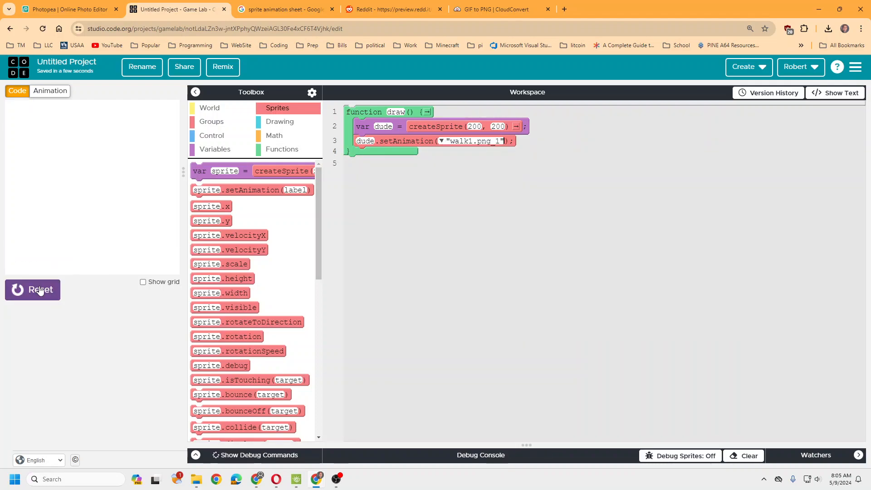
- Add drawSprites() at the end of the draw function and rerun the program
left_click(227, 112)
left_click_drag(204, 184, 362, 155)
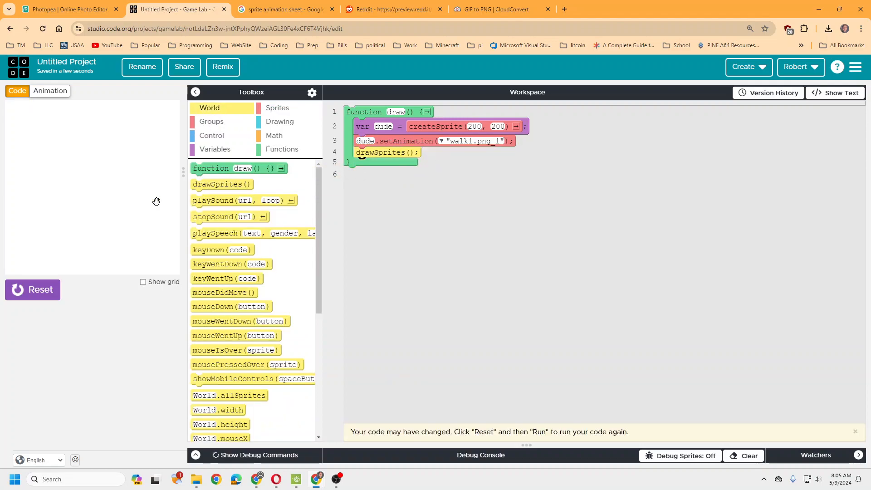
left_click(41, 287)
left_click(40, 287)
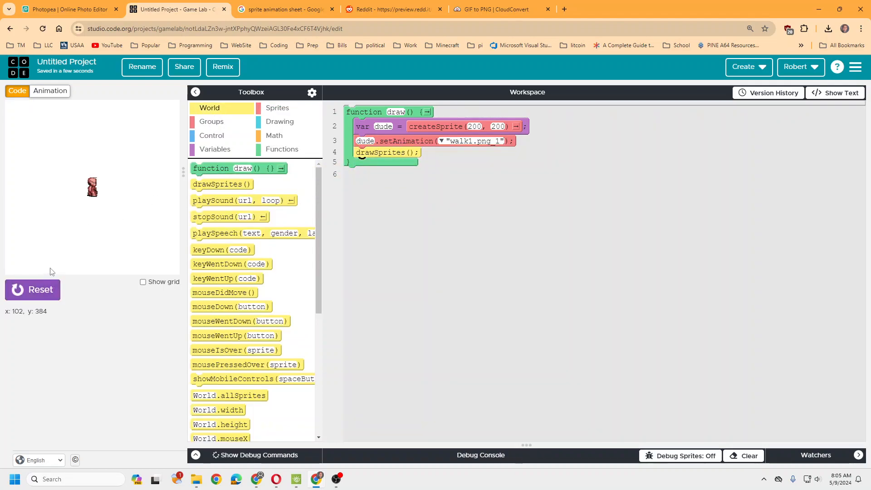
- Add a white background call at the start of the draw function and rerun the program
left_click(266, 122)
left_click_drag(220, 162, 361, 123)
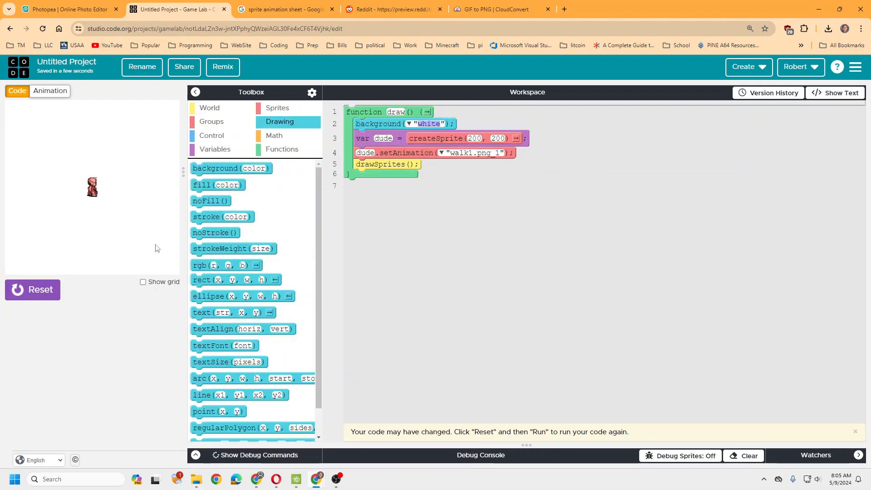
left_click(49, 298)
left_click(49, 298)
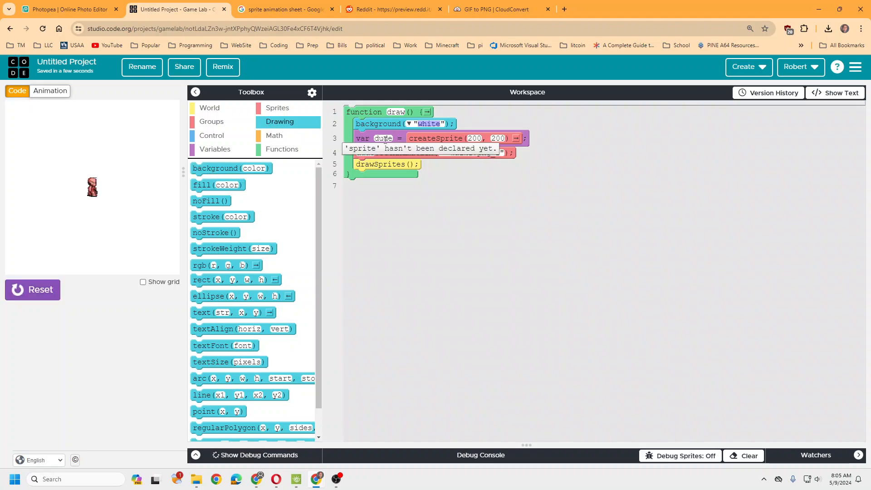
- Move the dude sprite creation and its setAnimation block above the draw function and rerun the program
left_click_drag(397, 137, 385, 112)
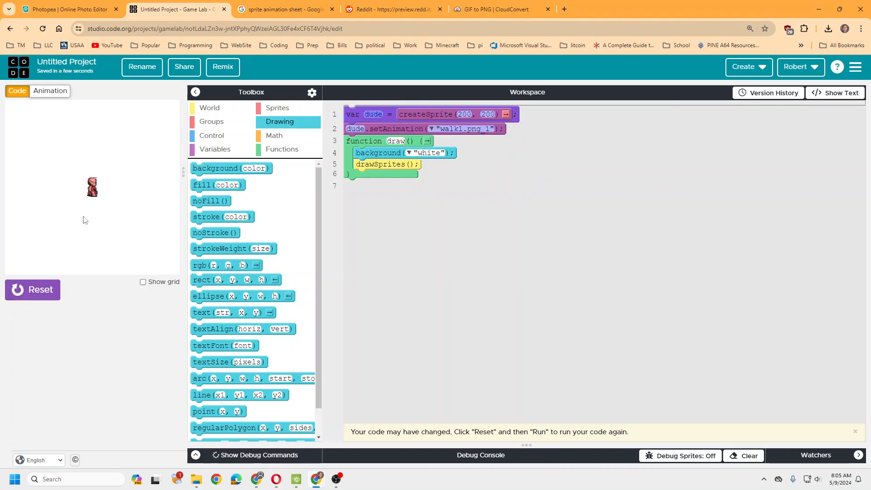
left_click(50, 290)
left_click(49, 289)
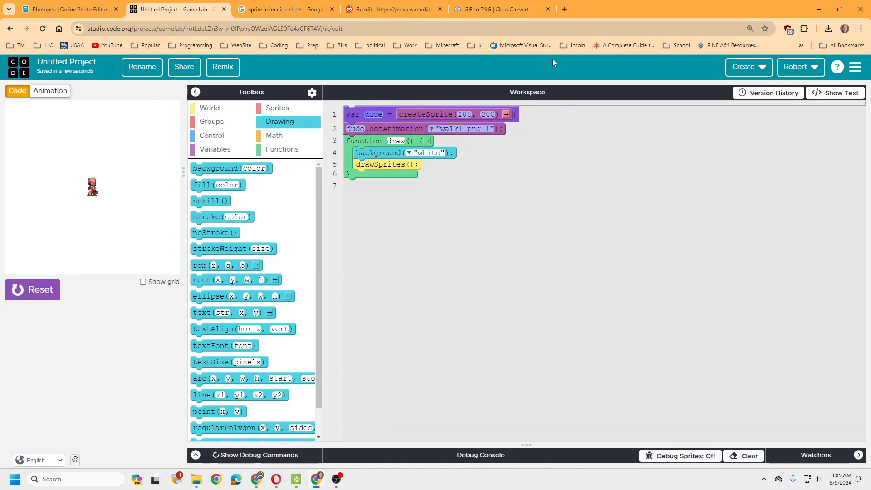
- Revisit the sprite sheet pages, close the CloudConvert page and return to the Game Lab project
left_click(285, 6)
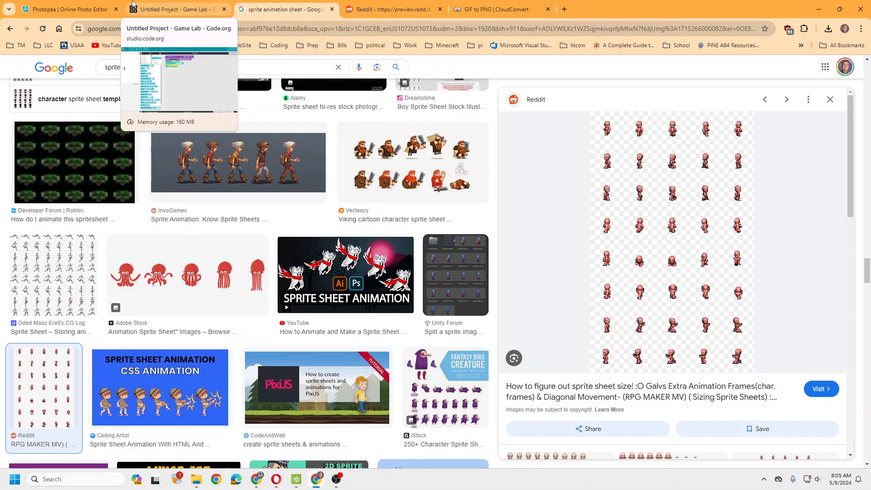
left_click(412, 4)
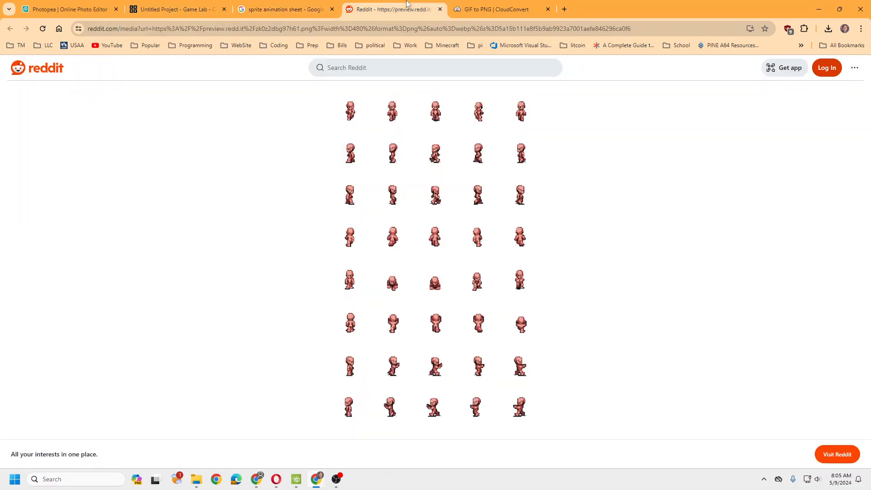
left_click(454, 5)
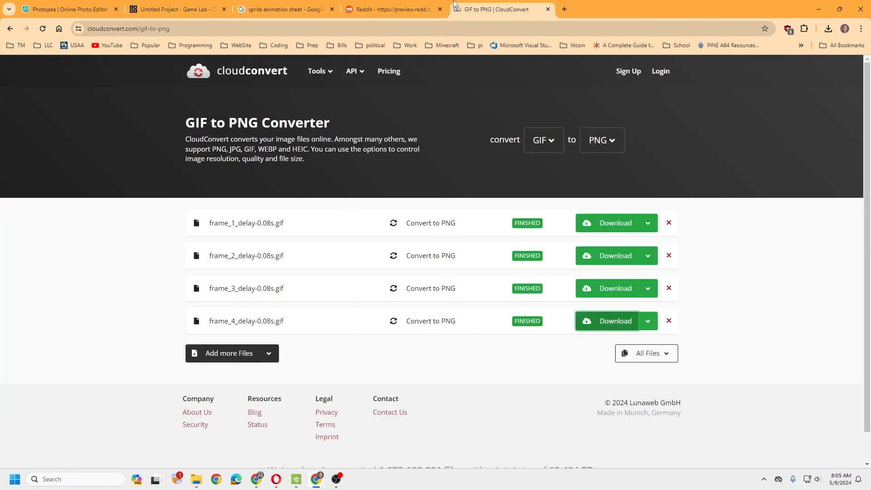
left_click(547, 9)
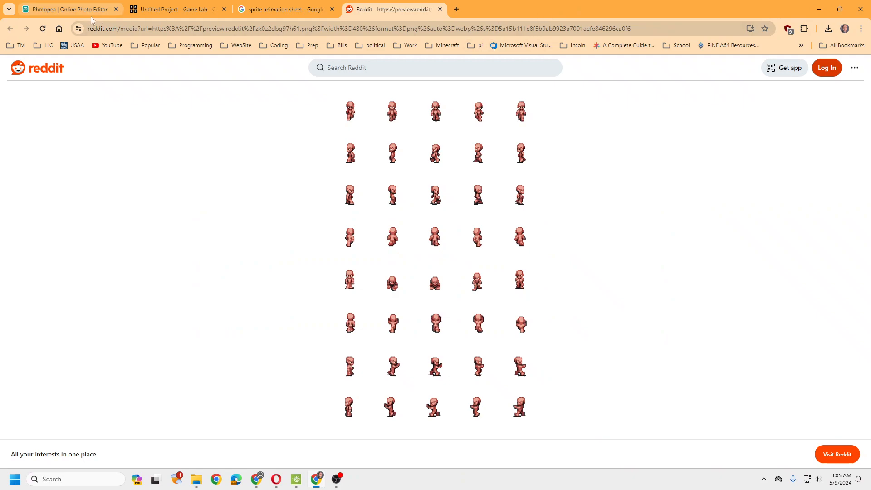
left_click(159, 7)
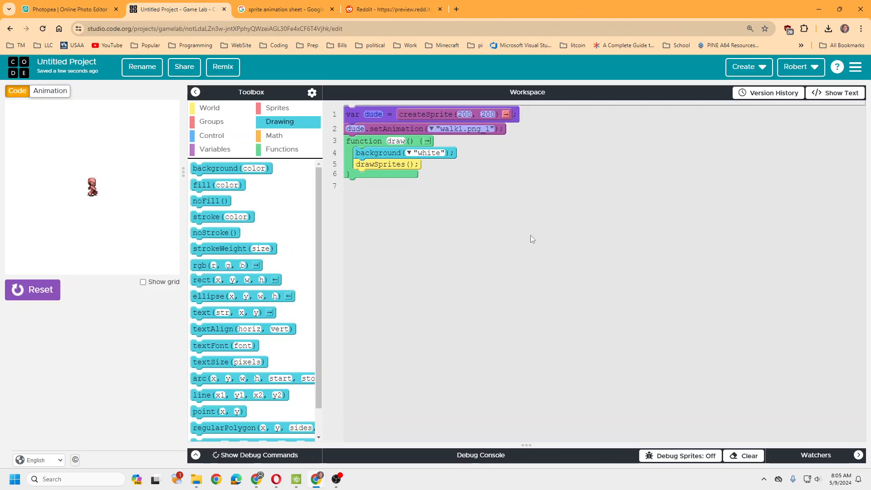